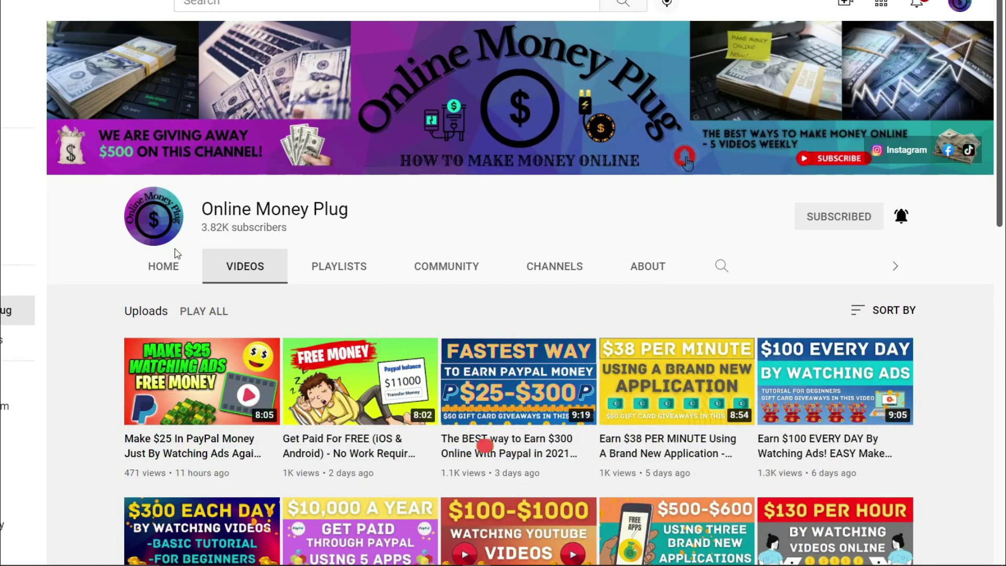
# Scroll down through the Online Money Plug channel's uploaded videos.
pyautogui.scroll(-5, 551, 301)
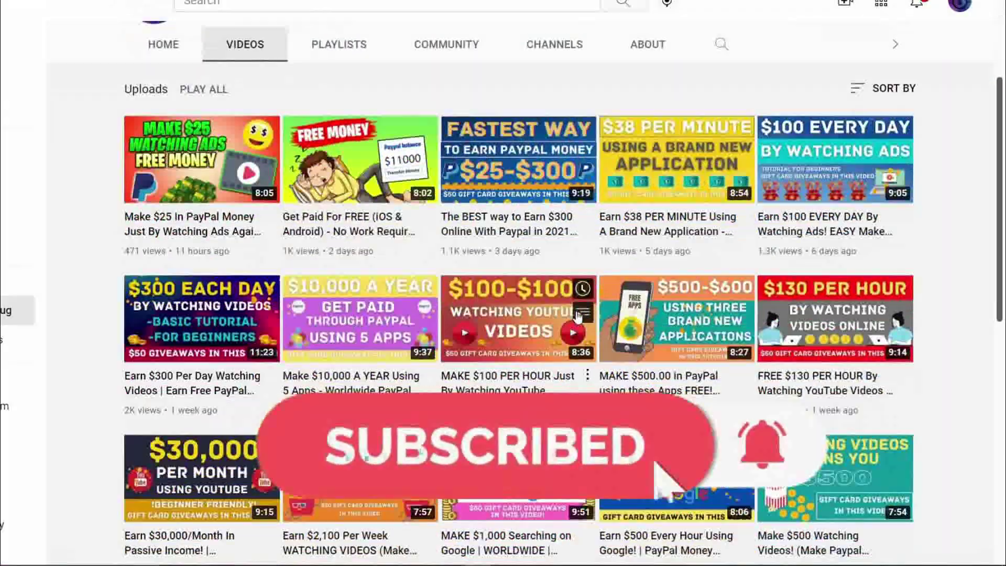
pyautogui.scroll(-5, 576, 317)
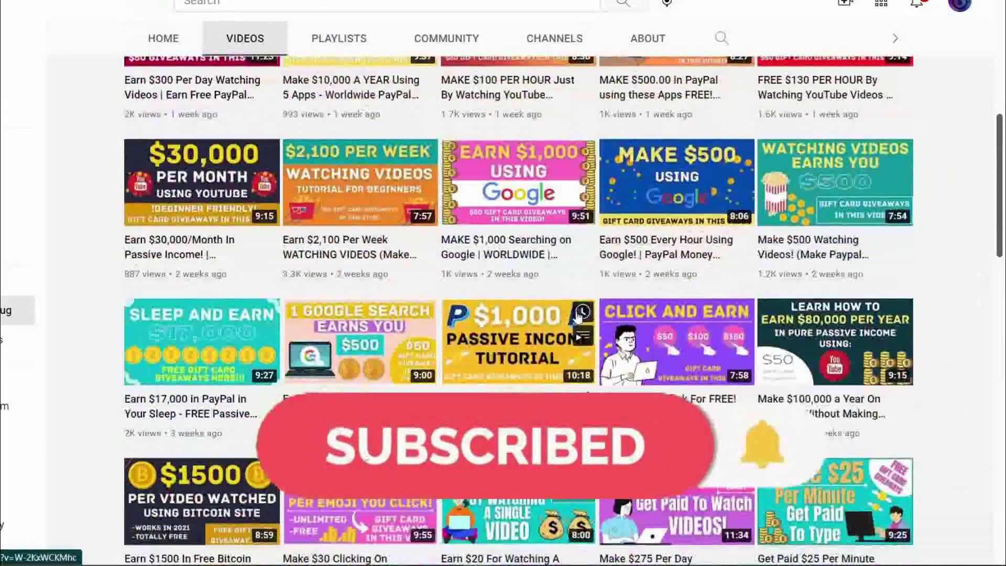
pyautogui.scroll(-5, 577, 317)
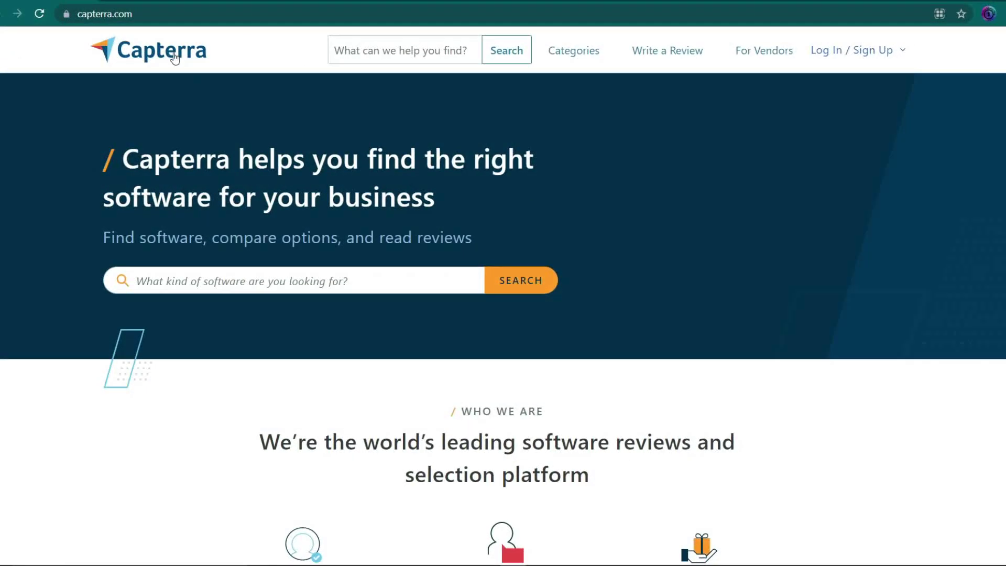
# Highlight the capterra.com address, the homepage headline and the subheading about finding software.
pyautogui.click(153, 16)
pyautogui.moveTo(130, 159); pyautogui.dragTo(454, 205)
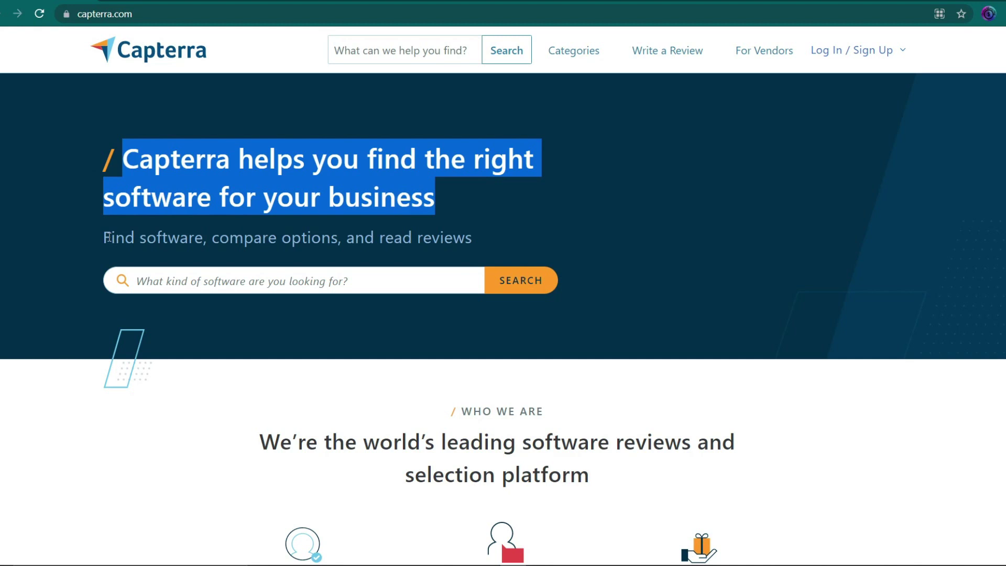
pyautogui.moveTo(108, 236); pyautogui.dragTo(441, 229)
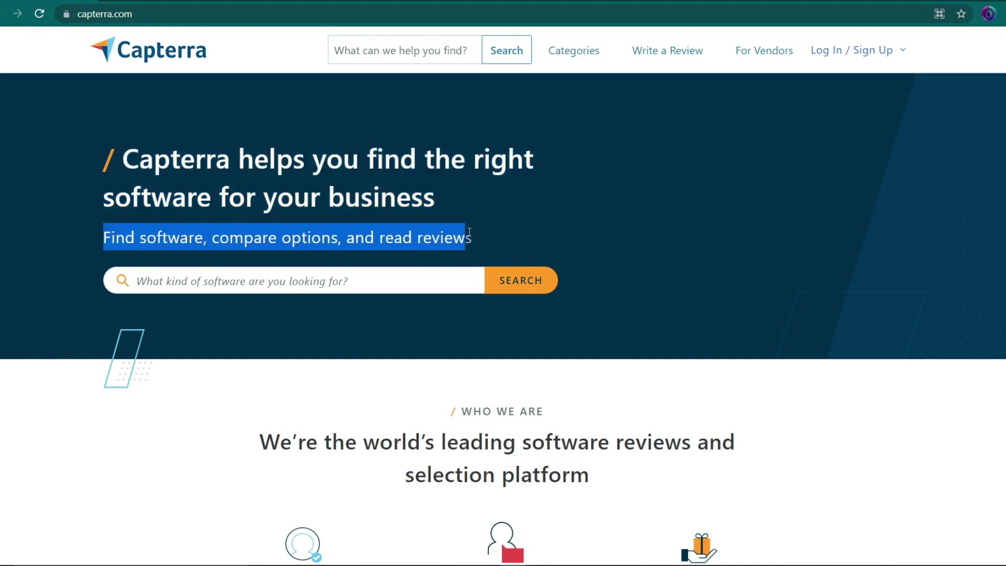
pyautogui.click(745, 261)
# Scroll down to highlight the 100% FREE TO USE and BROWSE ALL SOFTWARE CATEGORIES headings.
pyautogui.scroll(-5, 745, 262)
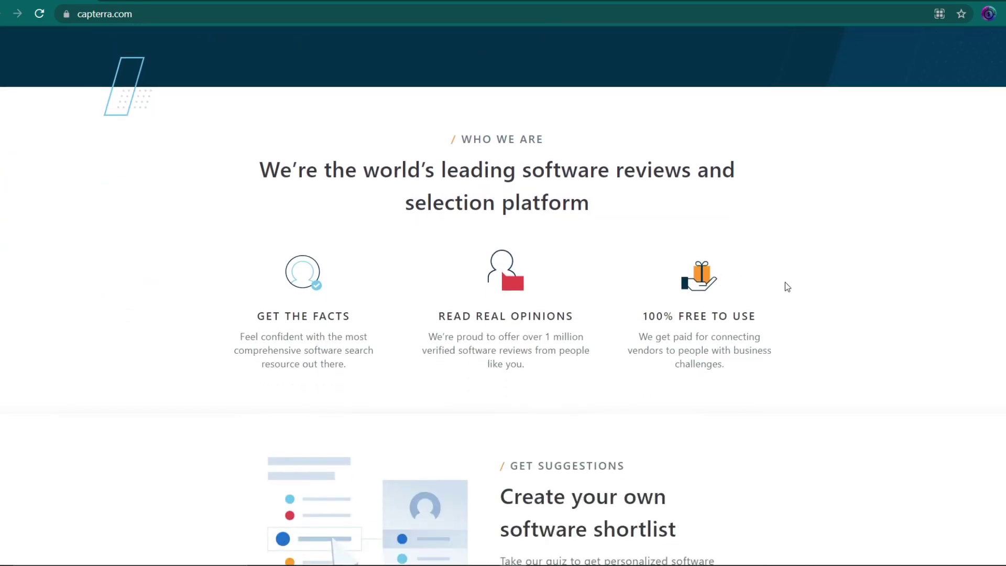
pyautogui.scroll(-1, 786, 286)
pyautogui.moveTo(644, 250); pyautogui.dragTo(746, 251)
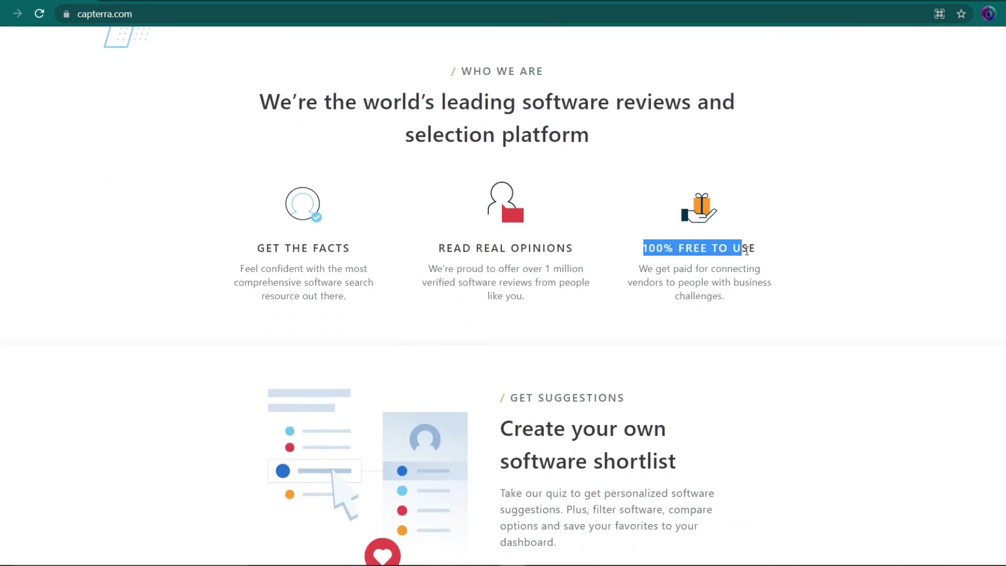
pyautogui.scroll(-20, 503, 296)
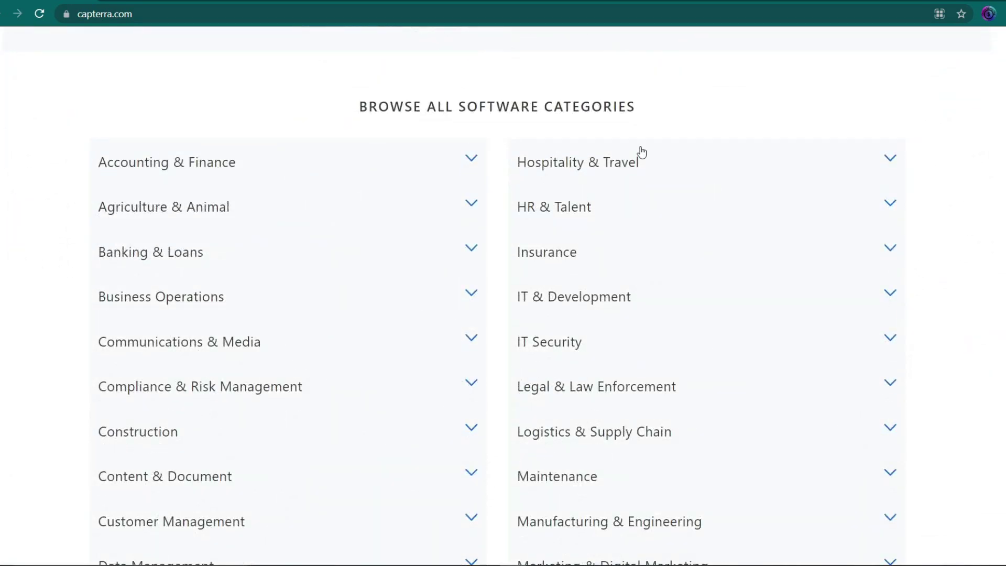
pyautogui.moveTo(363, 101); pyautogui.dragTo(605, 109)
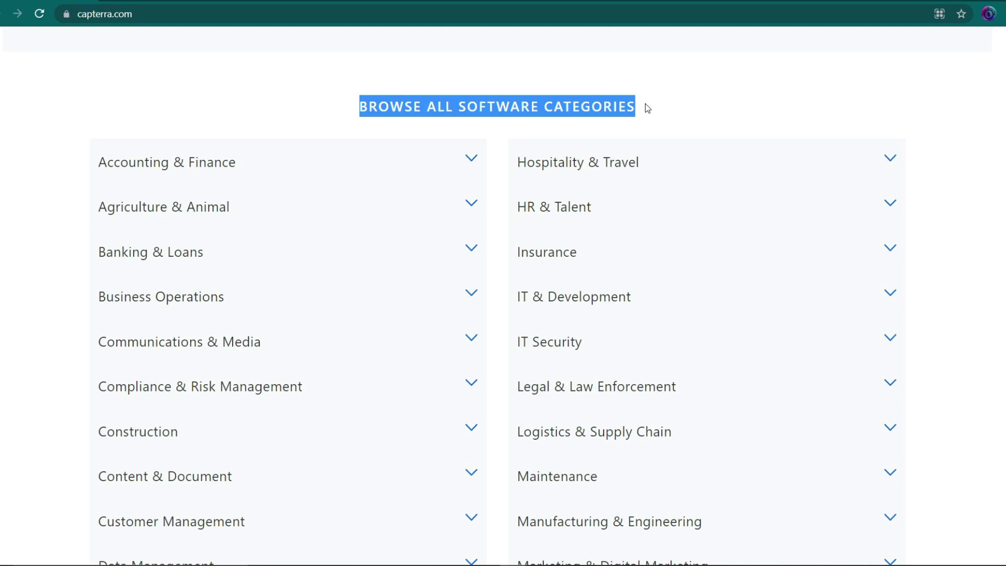
# Expand and then collapse the Accounting & Finance and Hospitality & Travel category lists.
pyautogui.click(472, 158)
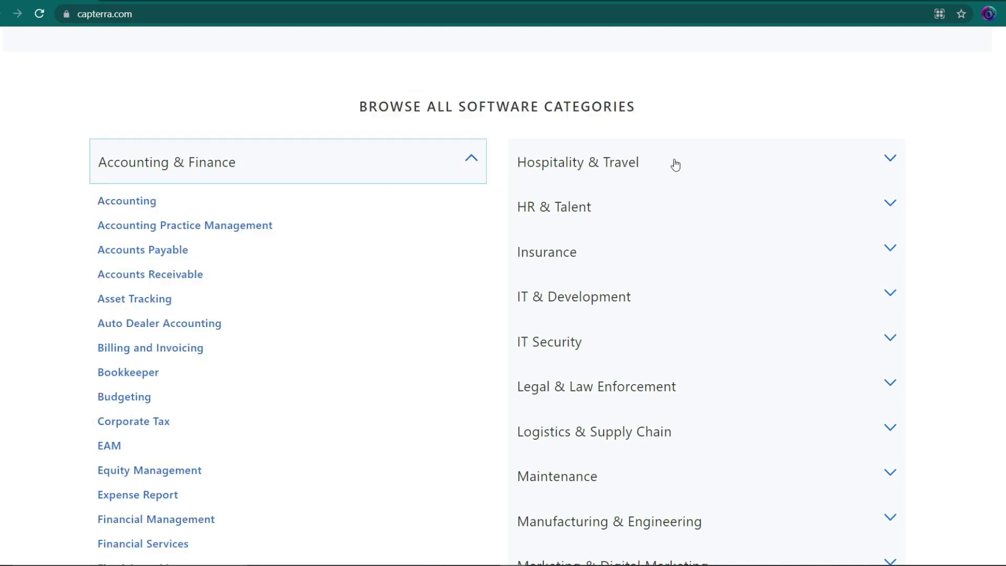
pyautogui.click(781, 158)
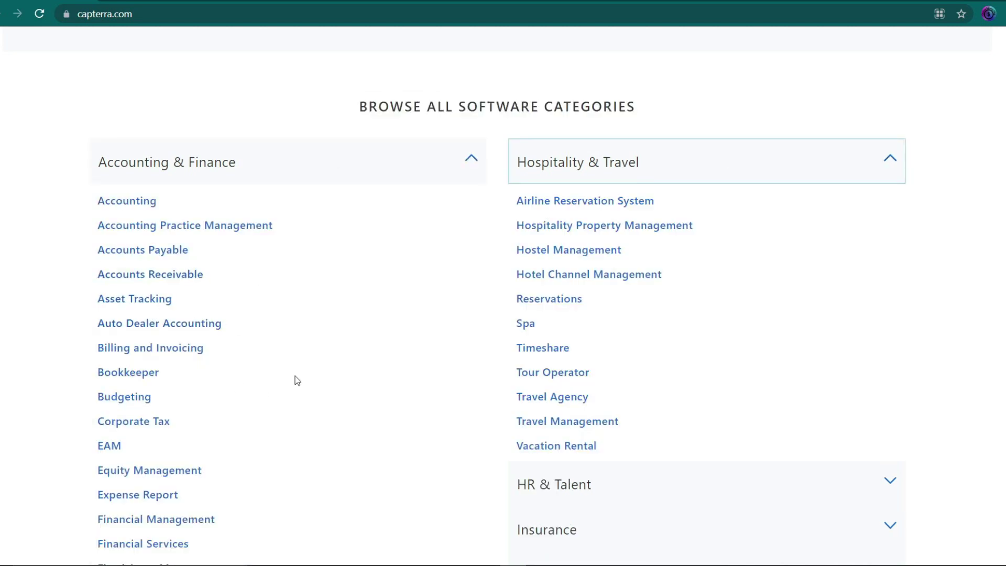
pyautogui.click(471, 158)
pyautogui.click(780, 153)
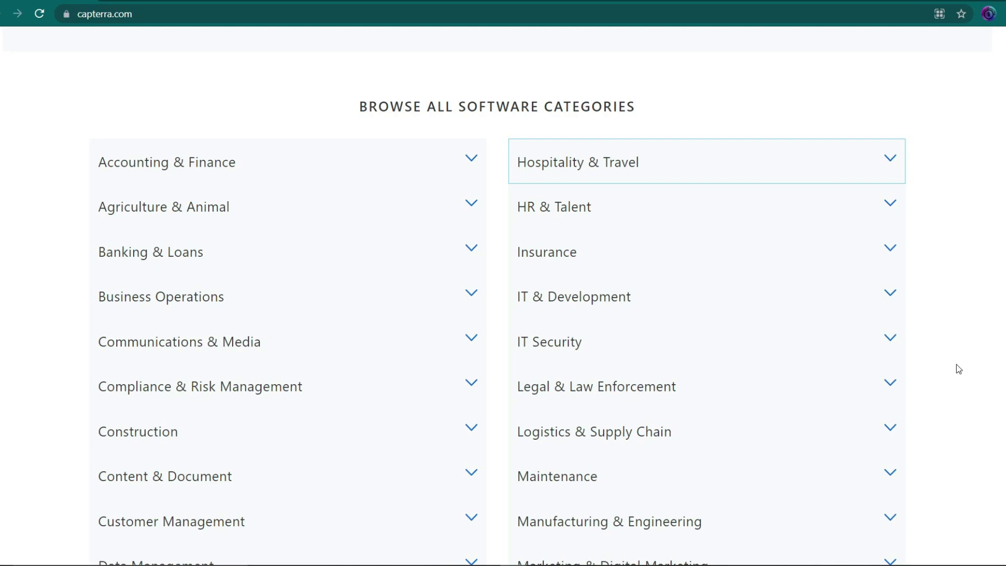
# Expand the Agriculture & Animal, Banking & Loans and Logistics & Supply Chain lists, then return to top.
pyautogui.click(389, 223)
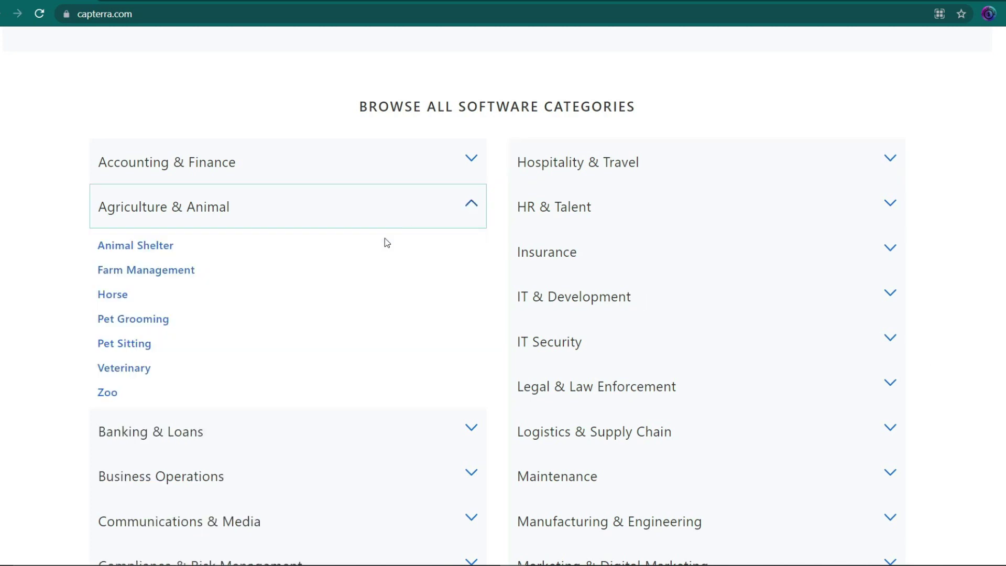
pyautogui.click(453, 422)
pyautogui.scroll(-3, 455, 388)
pyautogui.click(660, 292)
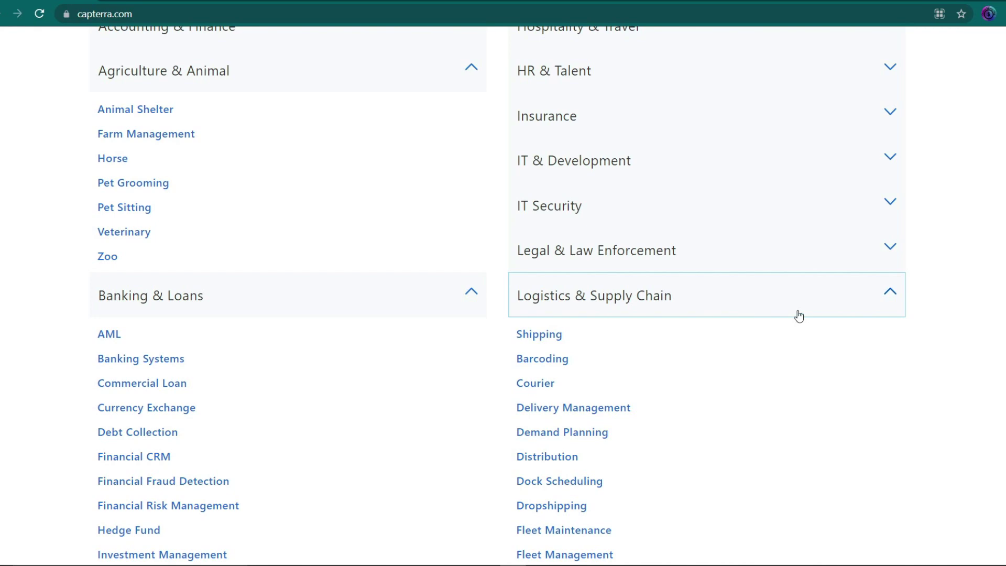
pyautogui.press('Home')
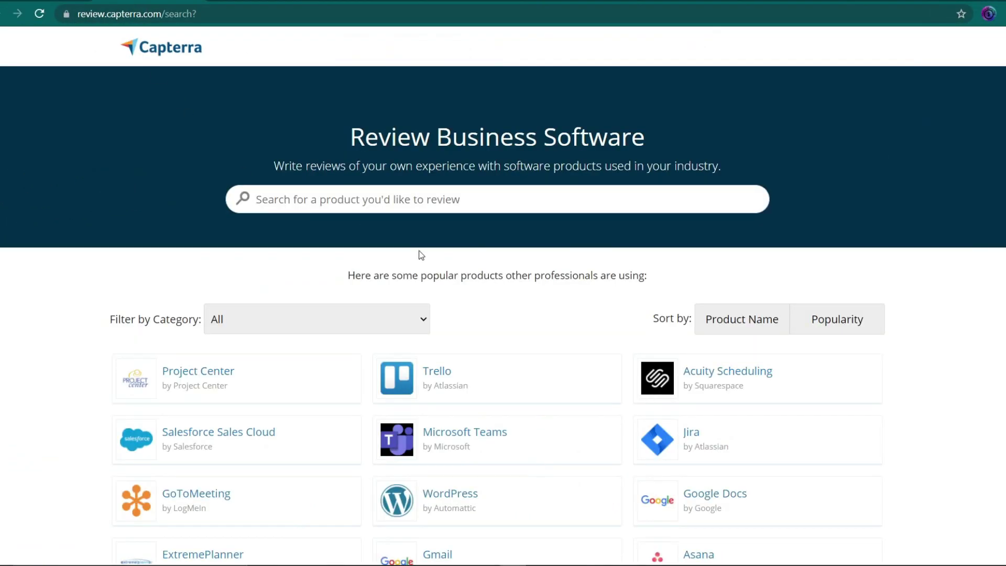
# Scroll through the popular products grid to find the Asana card.
pyautogui.scroll(-5, 499, 276)
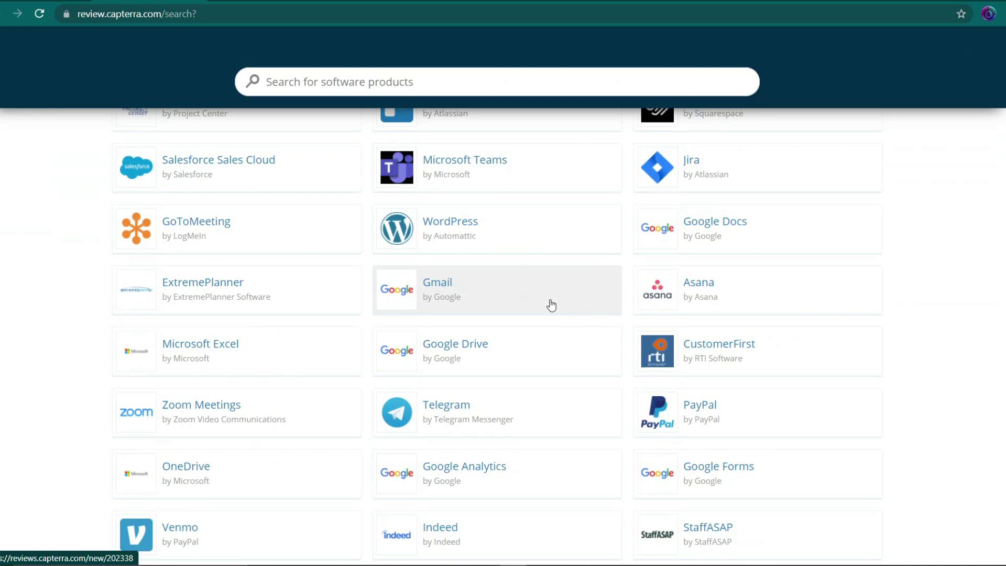
pyautogui.scroll(-4, 551, 305)
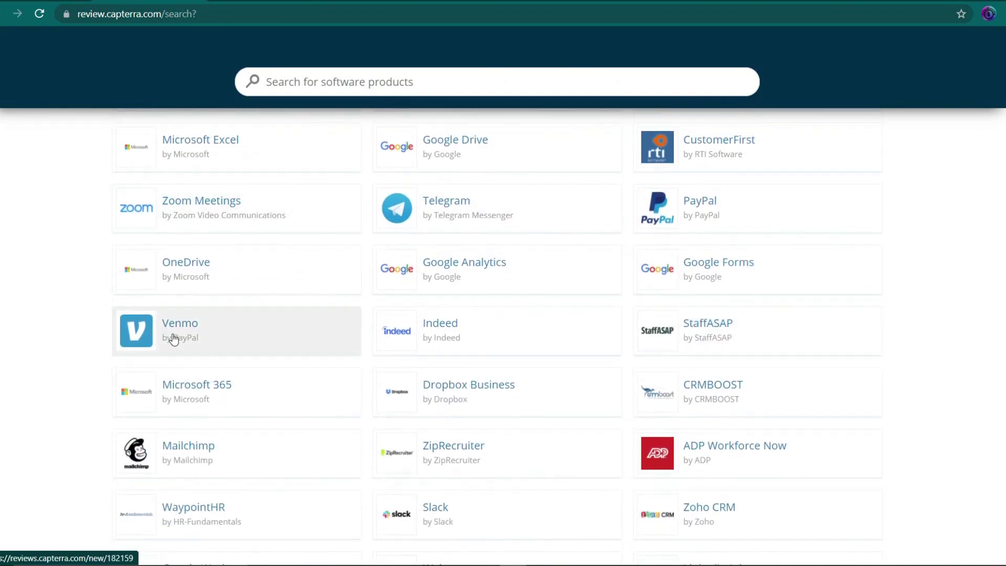
pyautogui.scroll(-5, 377, 354)
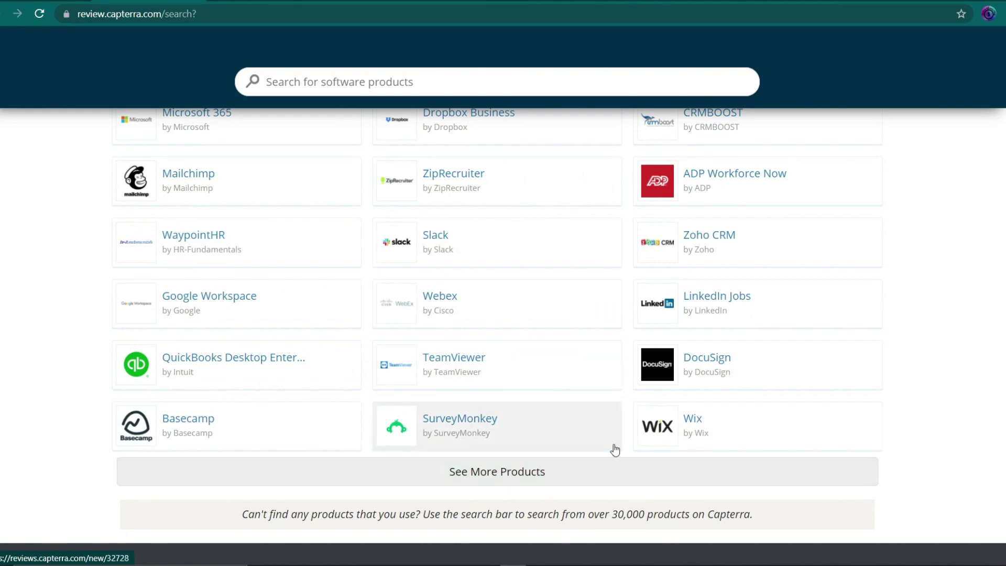
pyautogui.scroll(8, 565, 391)
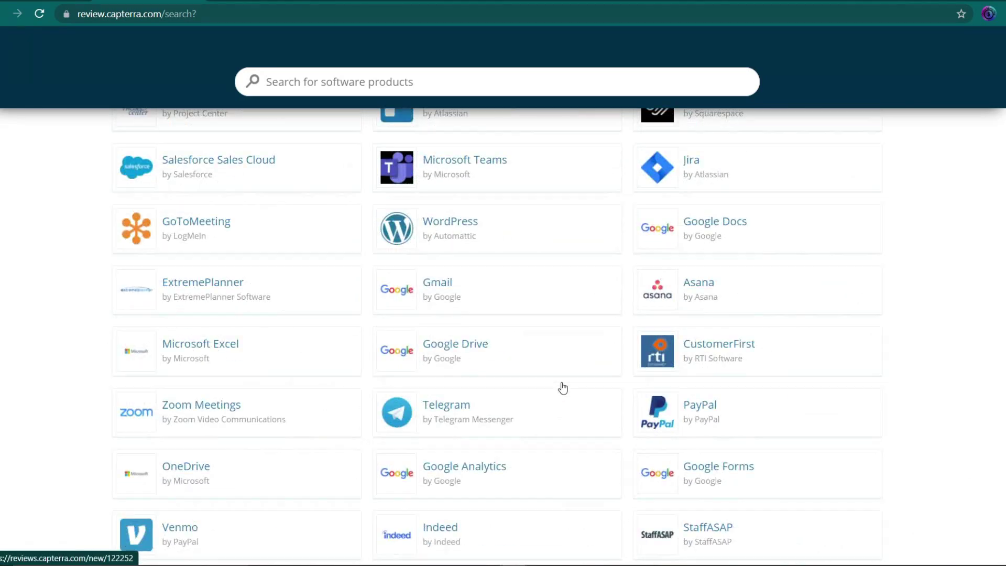
pyautogui.scroll(5, 562, 389)
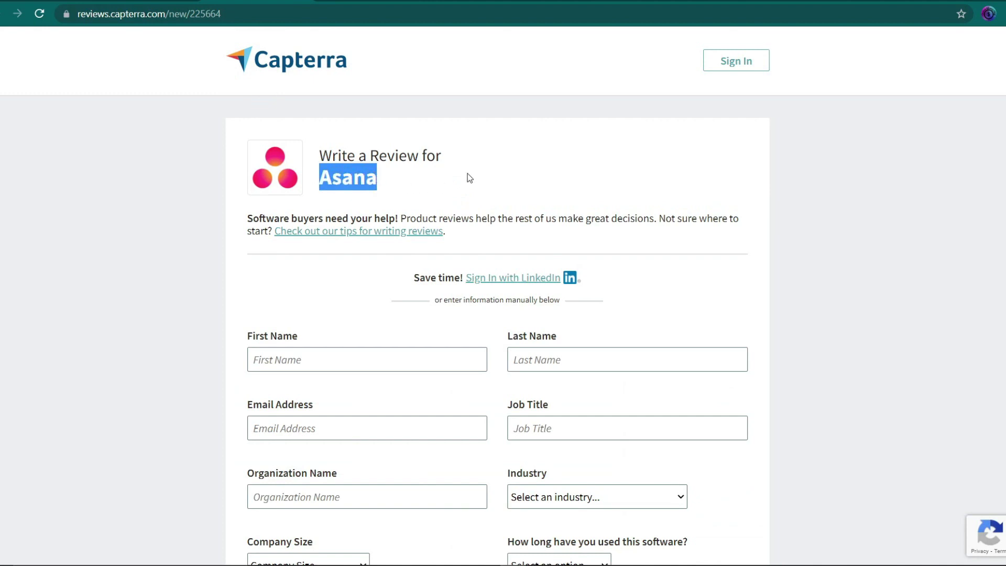
pyautogui.click(498, 186)
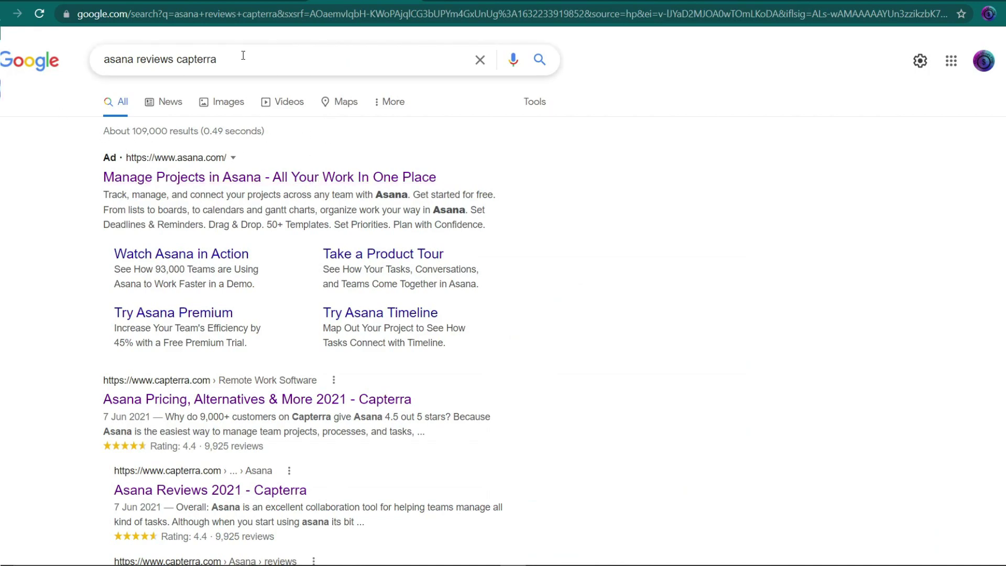
pyautogui.moveTo(243, 55); pyautogui.dragTo(150, 59)
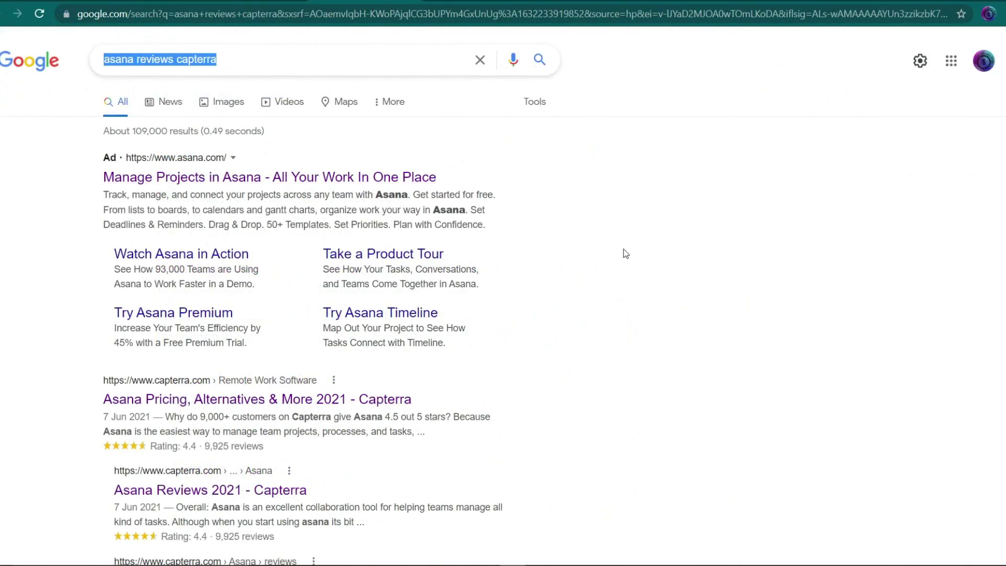
pyautogui.click(625, 254)
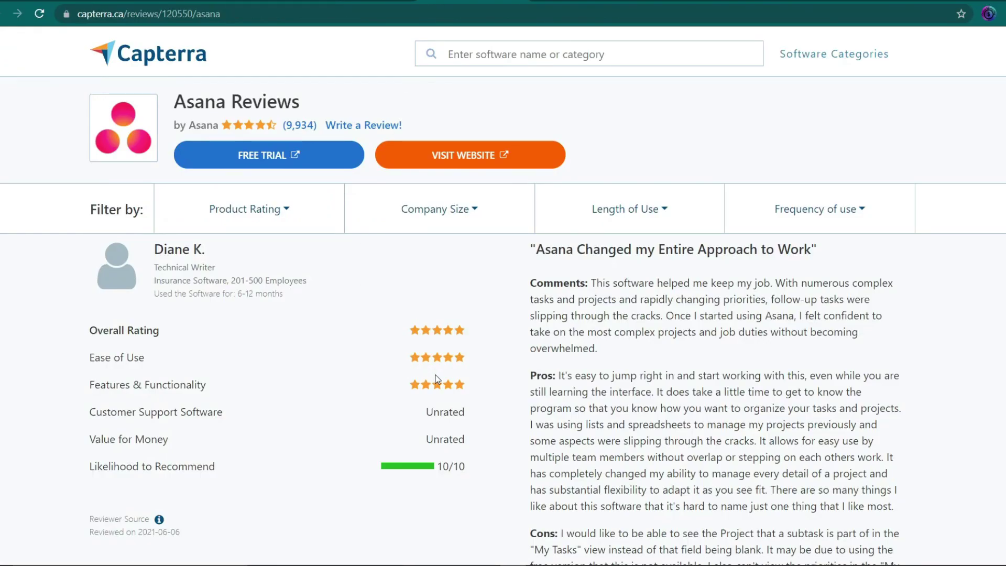
# Scroll down the sample Asana review and highlight the reviewer's name.
pyautogui.scroll(-10, 437, 378)
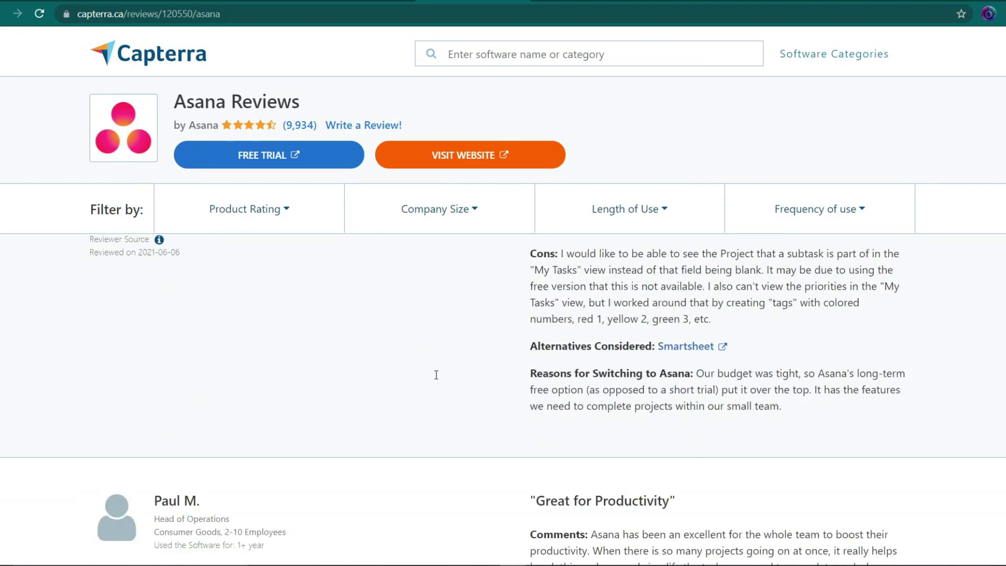
pyautogui.scroll(-15, 436, 374)
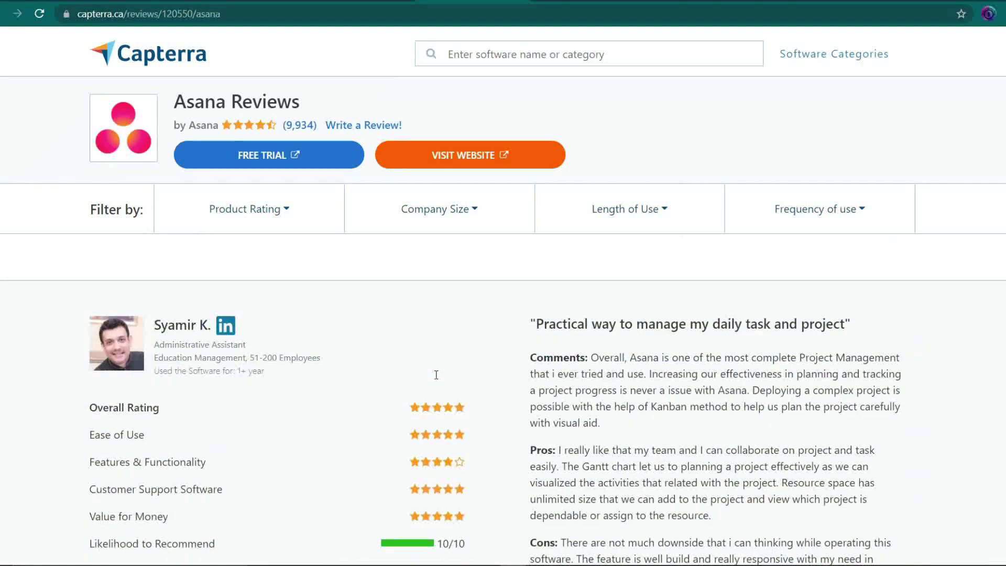
pyautogui.moveTo(157, 256); pyautogui.dragTo(212, 256)
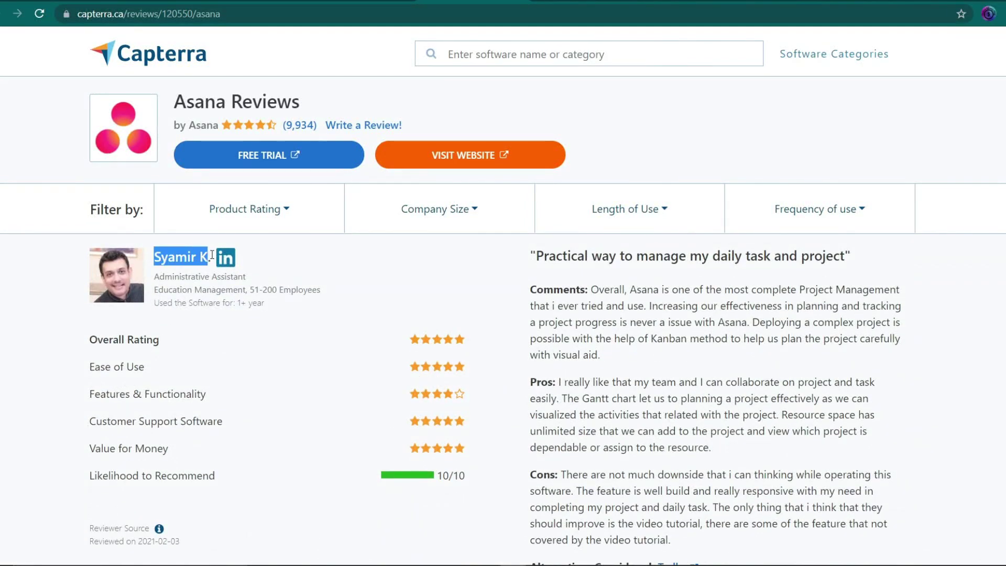
pyautogui.click(461, 278)
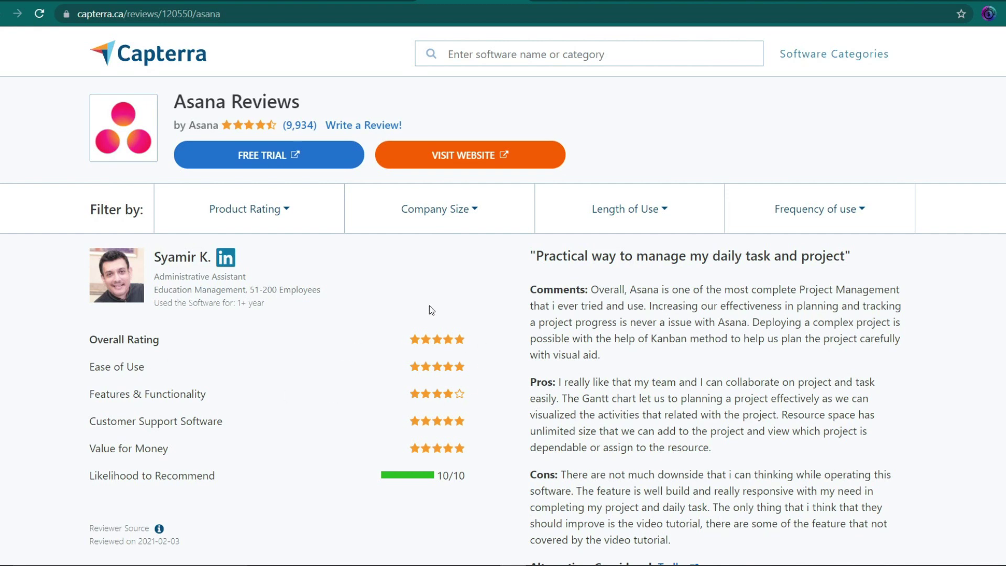
# Highlight the reviewer's comments, pros and cons, then return to the Write a Review form.
pyautogui.moveTo(531, 292); pyautogui.dragTo(726, 543)
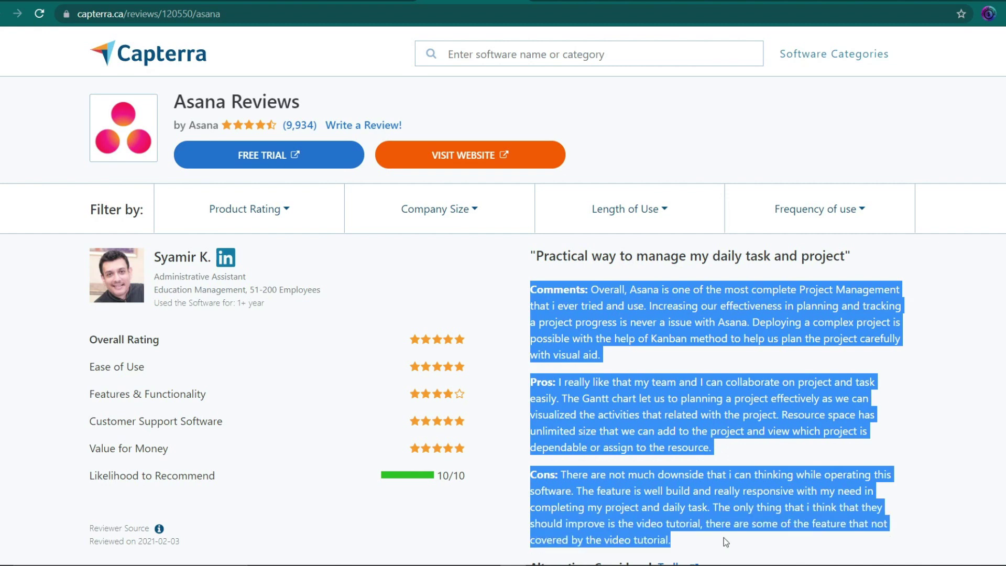
pyautogui.click(513, 394)
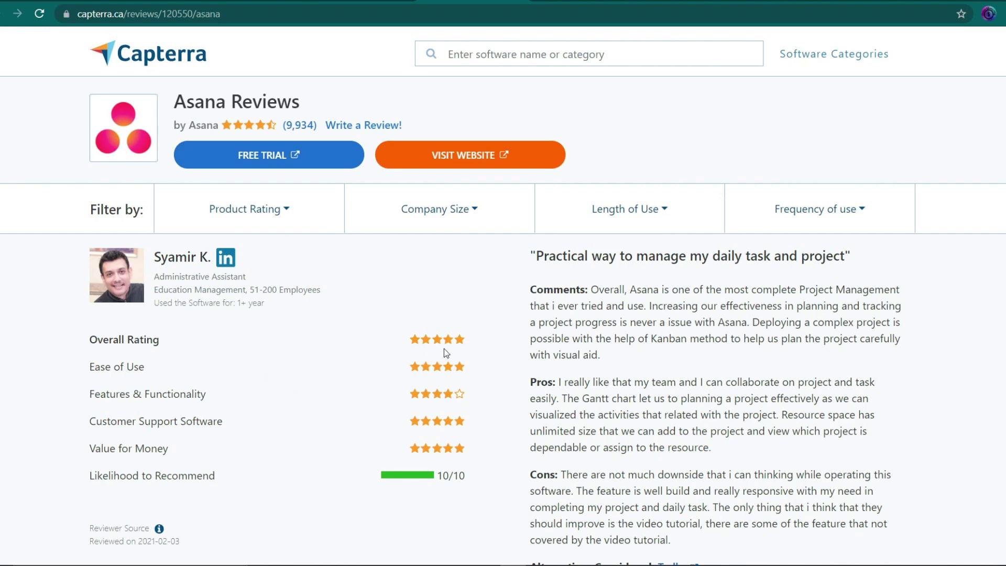
pyautogui.click(564, 1)
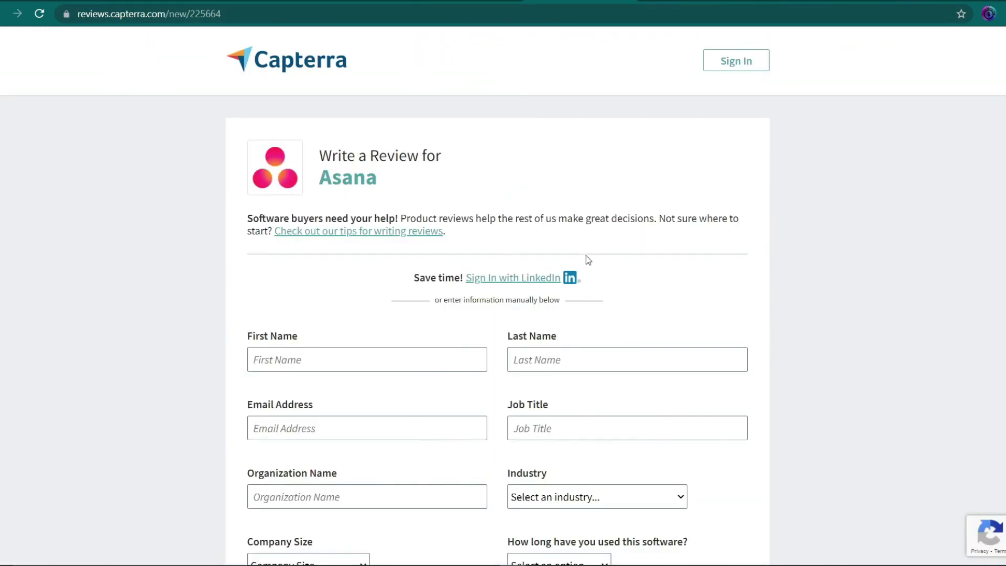
# Set how frequently Asana is used to Daily.
pyautogui.scroll(-1, 494, 350)
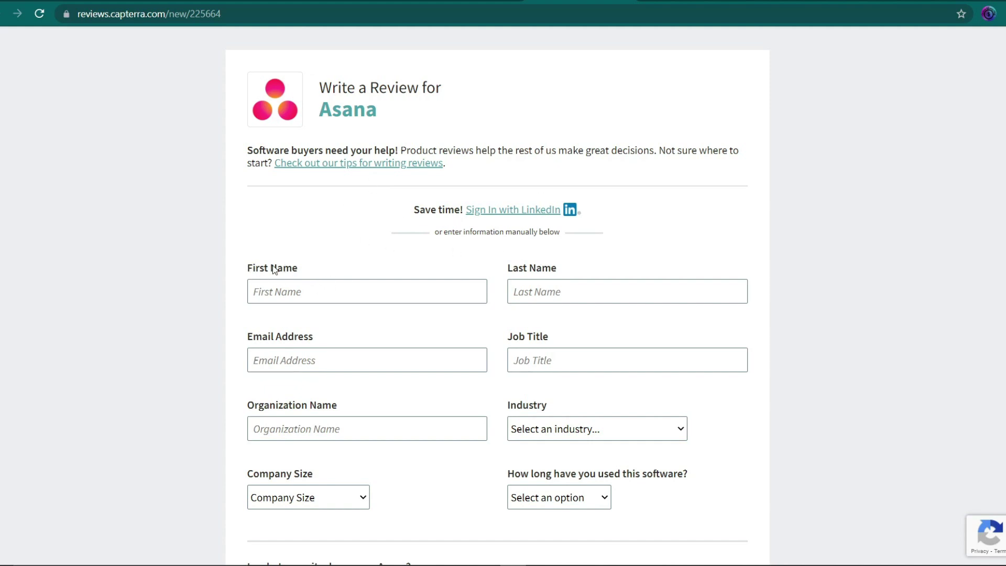
pyautogui.scroll(-1, 285, 350)
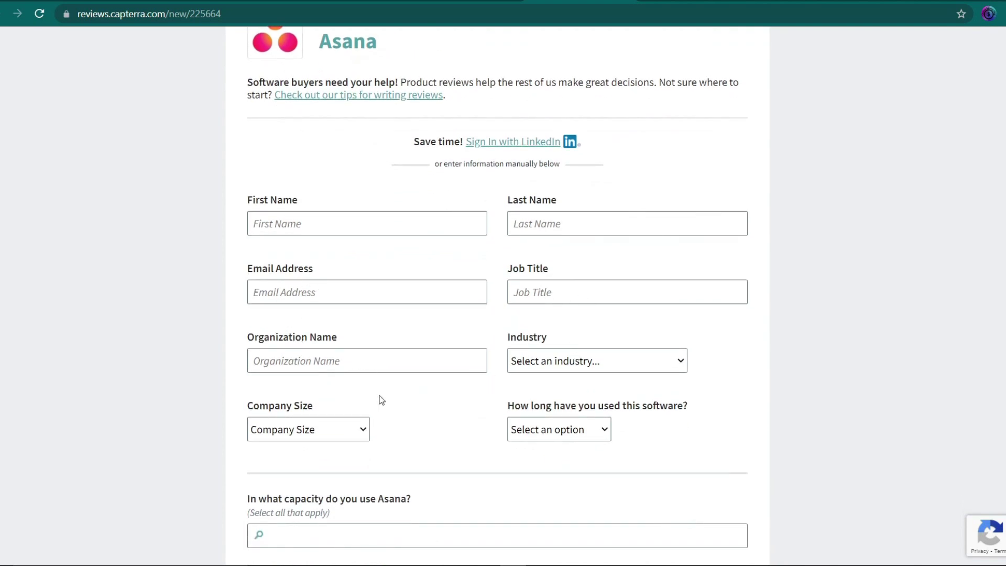
pyautogui.scroll(-1, 382, 398)
pyautogui.scroll(-3, 554, 370)
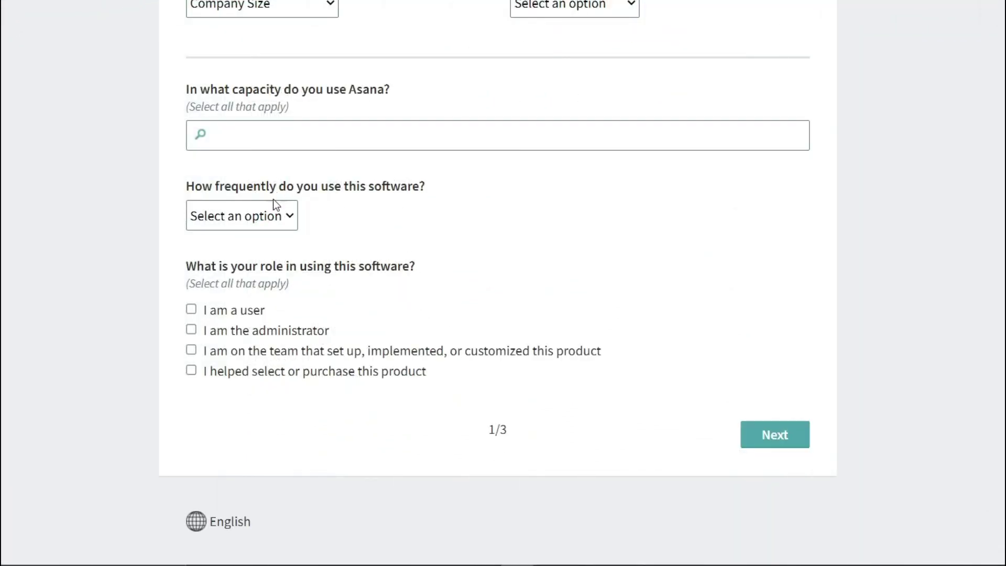
pyautogui.click(276, 217)
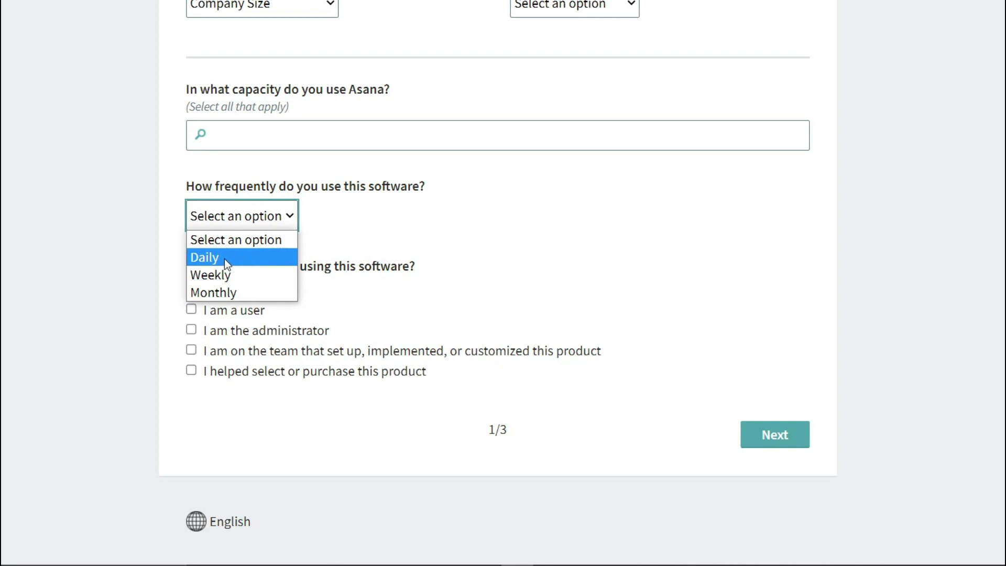
pyautogui.click(239, 258)
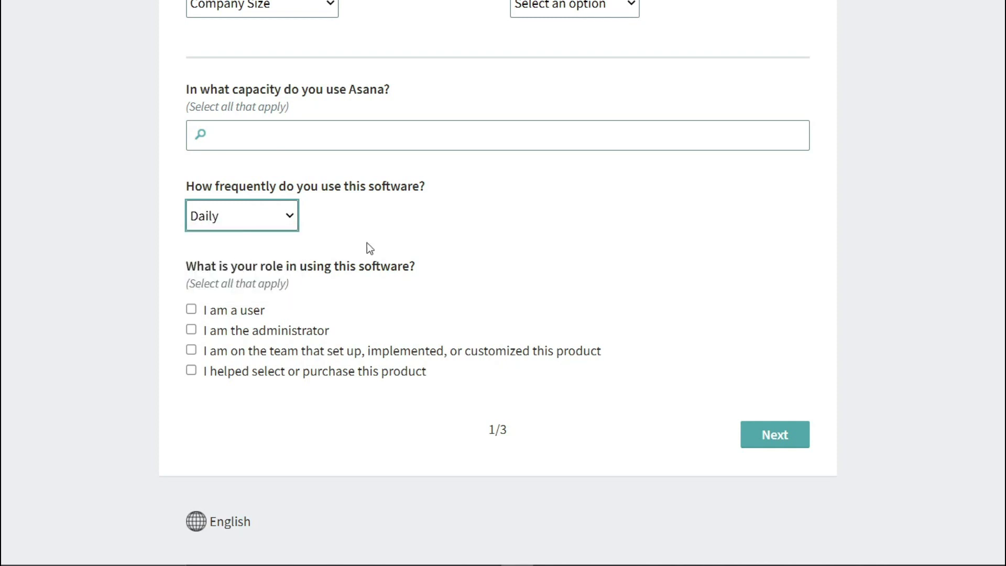
# Mark the role as 'I am a user' and continue to the ratings page.
pyautogui.click(188, 308)
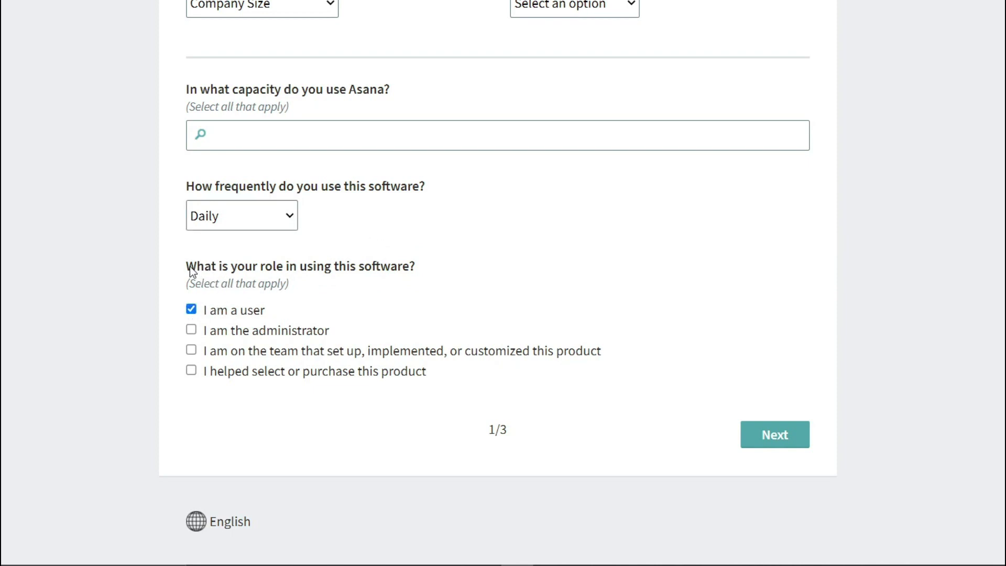
pyautogui.moveTo(189, 267); pyautogui.dragTo(414, 267)
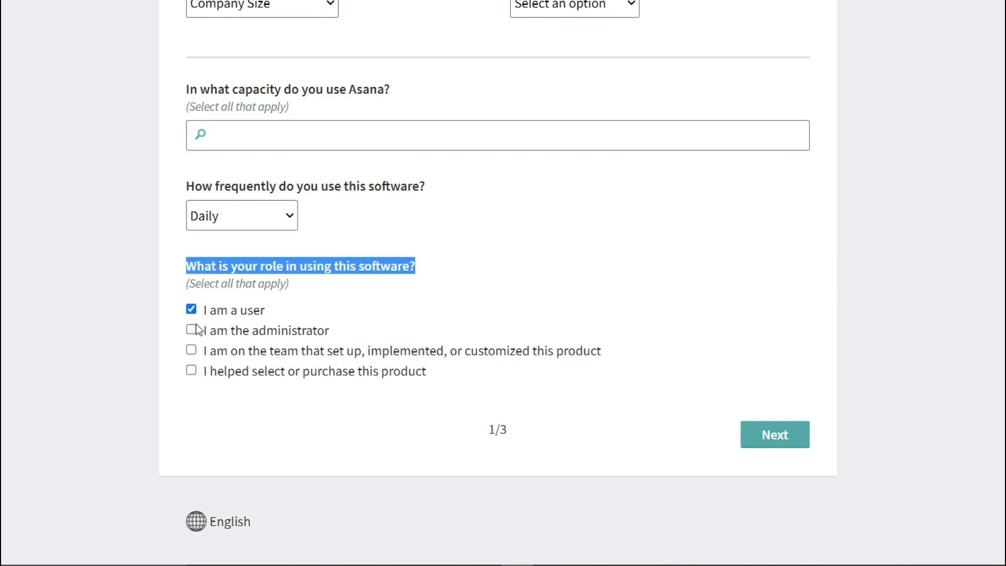
pyautogui.click(319, 313)
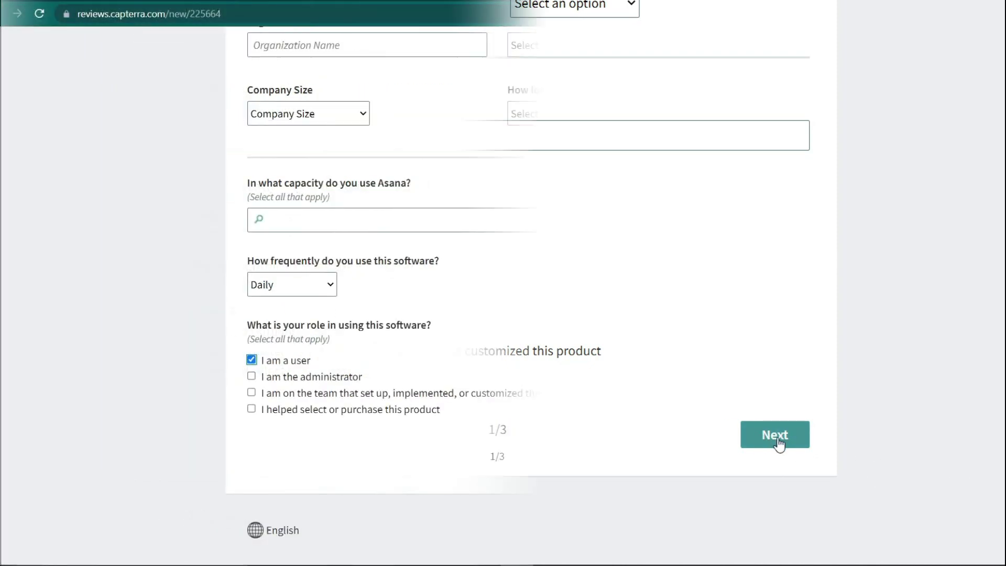
pyautogui.click(778, 443)
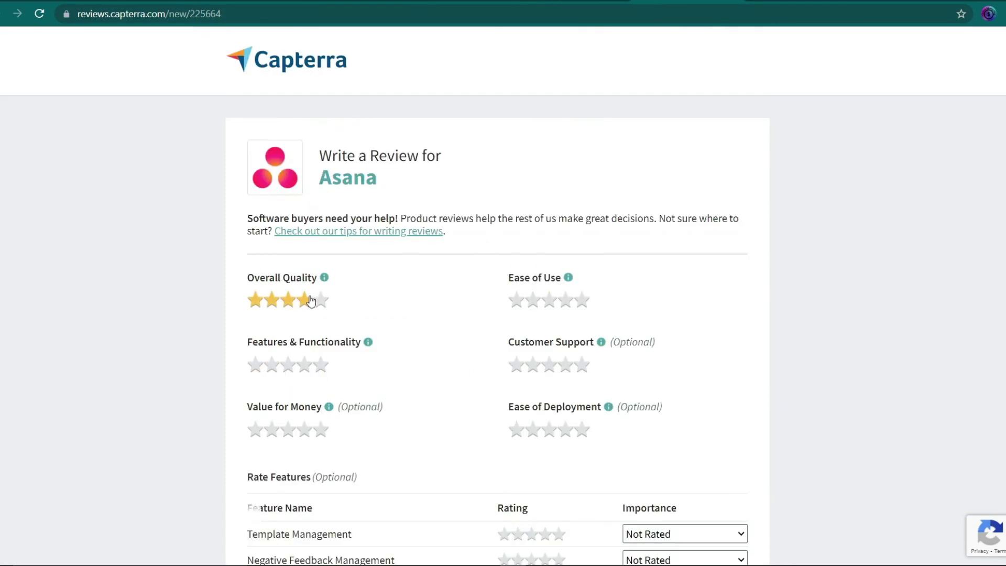
pyautogui.scroll(-1, 426, 281)
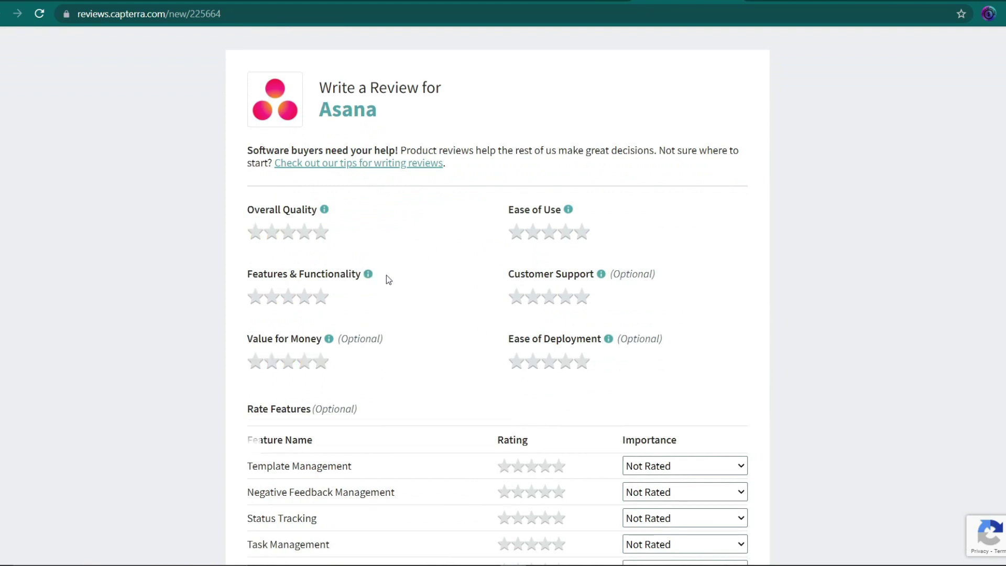
pyautogui.scroll(-1, 443, 387)
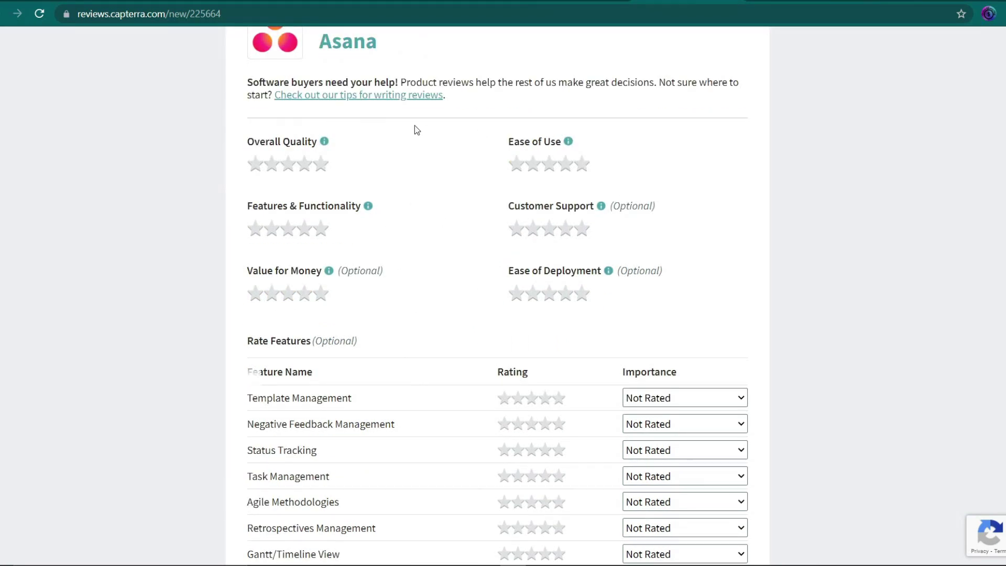
pyautogui.hotkey('ctrl', 'shift', 'Tab')
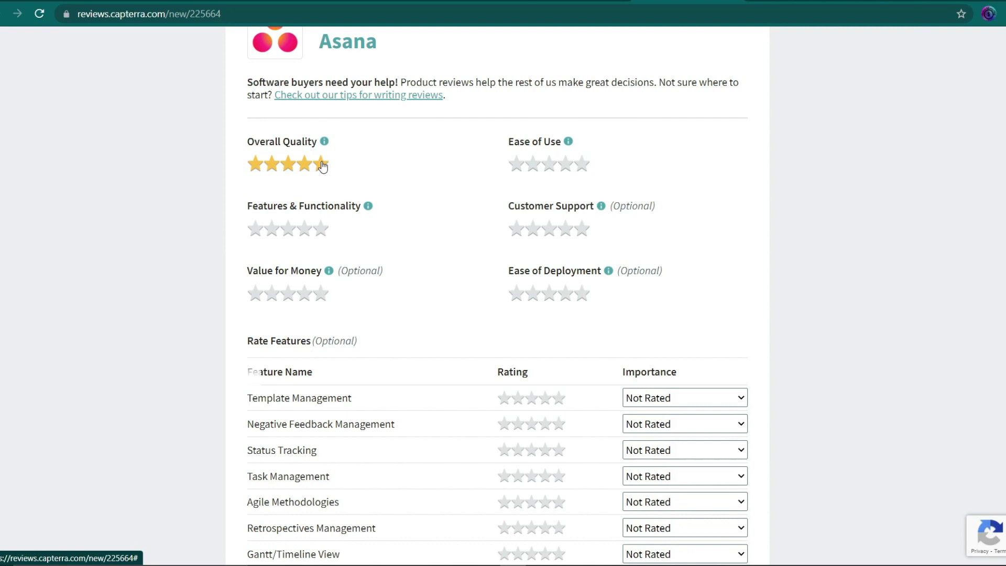
# Give five stars for Overall Quality, Ease of Use, Customer Support, Ease of Deployment; four for Value for Money.
pyautogui.click(323, 165)
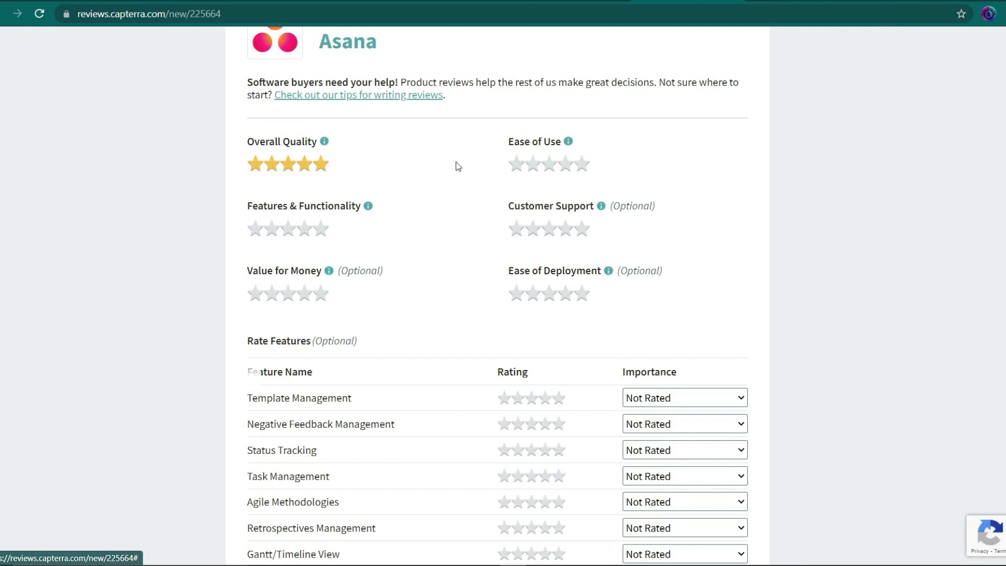
pyautogui.click(583, 166)
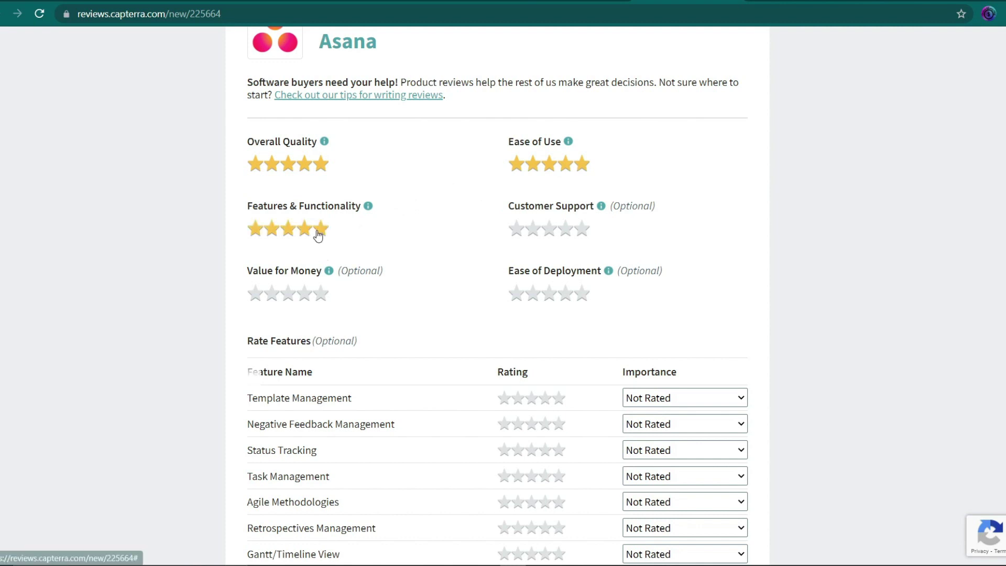
pyautogui.click(581, 229)
pyautogui.click(309, 297)
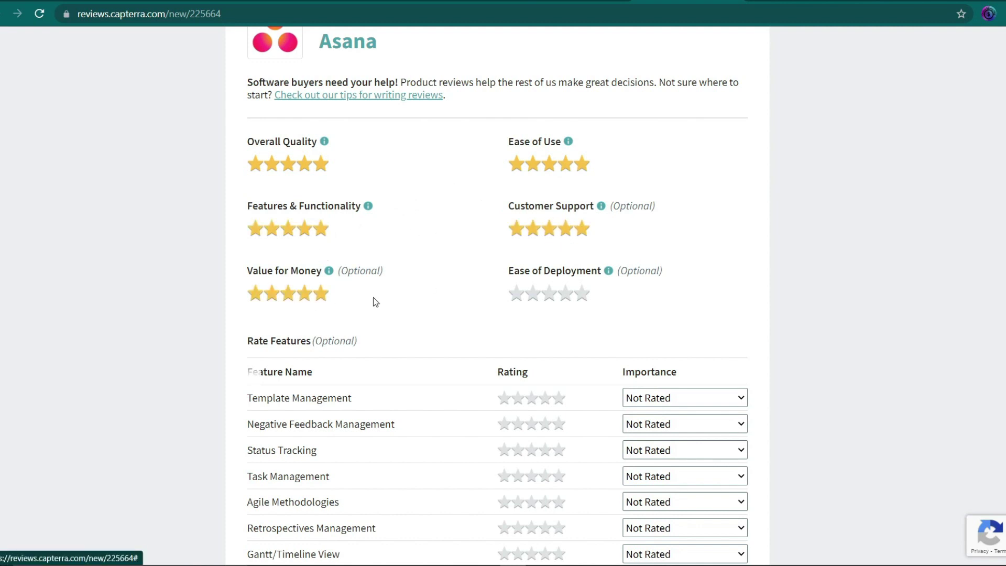
pyautogui.click(585, 298)
# Rate Template Management, Negative Feedback Management and Task Management five stars, Status Tracking four.
pyautogui.scroll(-4, 490, 341)
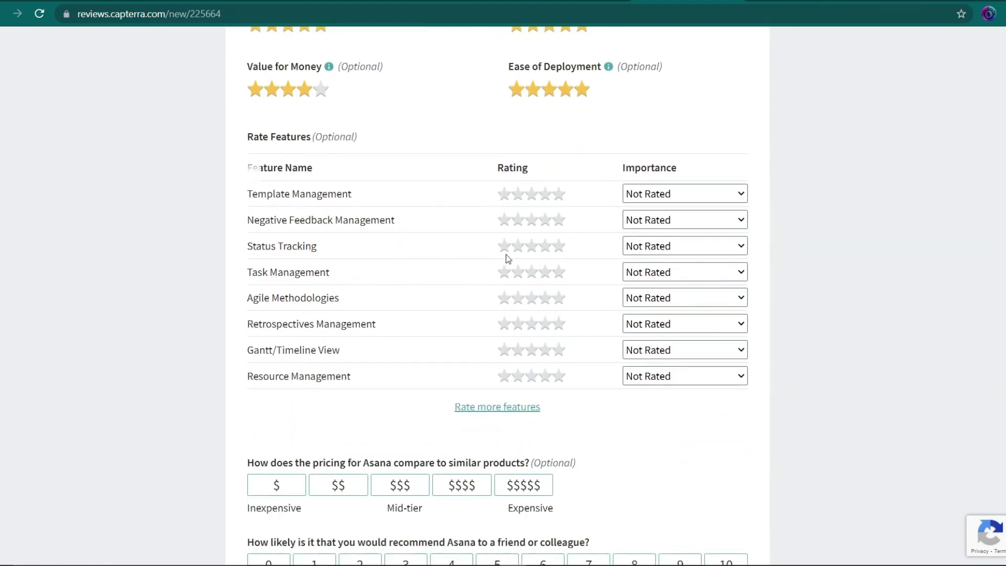
pyautogui.click(558, 194)
pyautogui.scroll(-1, 558, 243)
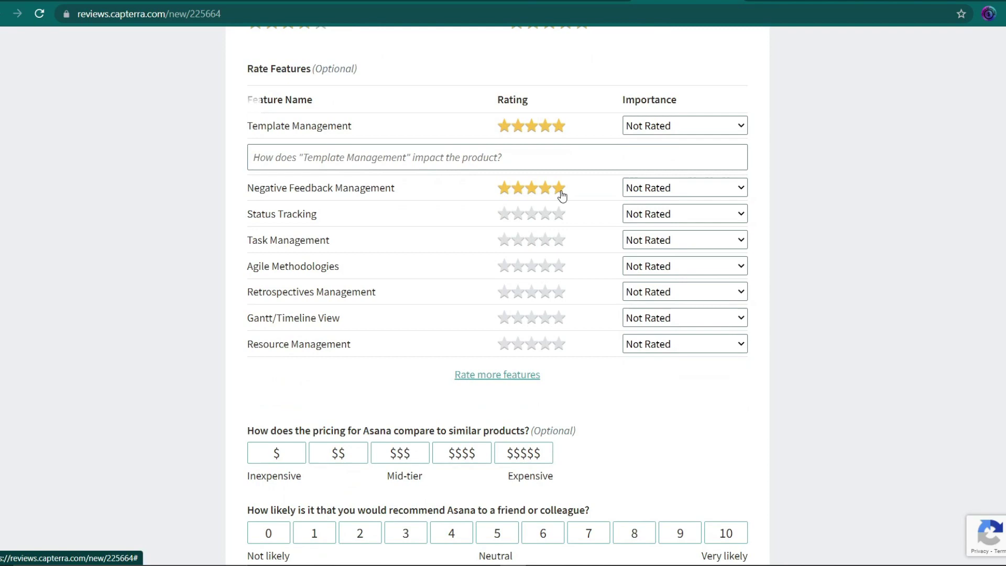
pyautogui.click(561, 193)
pyautogui.click(546, 254)
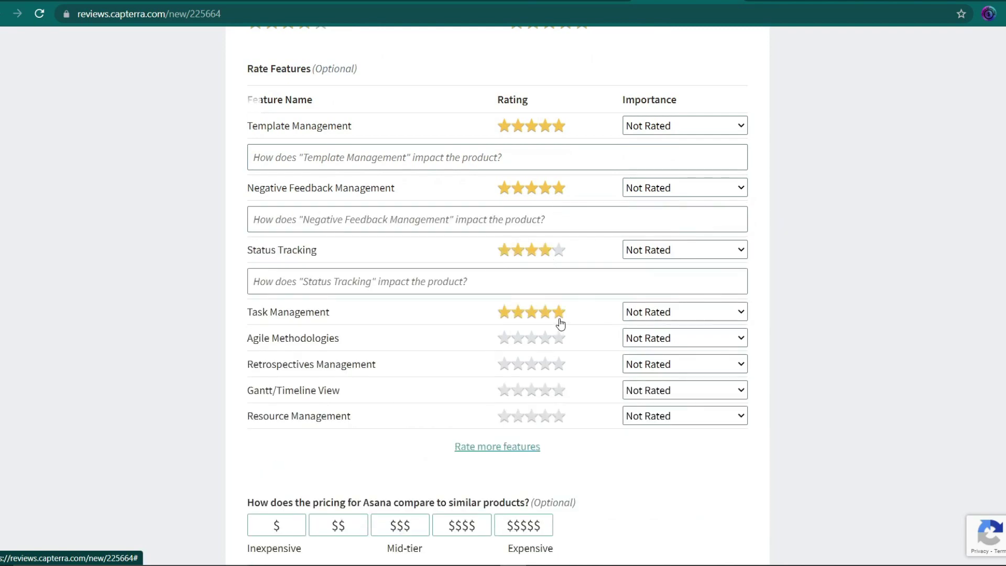
pyautogui.click(560, 314)
# Give Agile Methodologies, Gantt/Timeline View and Resource Management five stars each.
pyautogui.scroll(-3, 560, 293)
pyautogui.click(558, 237)
pyautogui.scroll(-1, 553, 262)
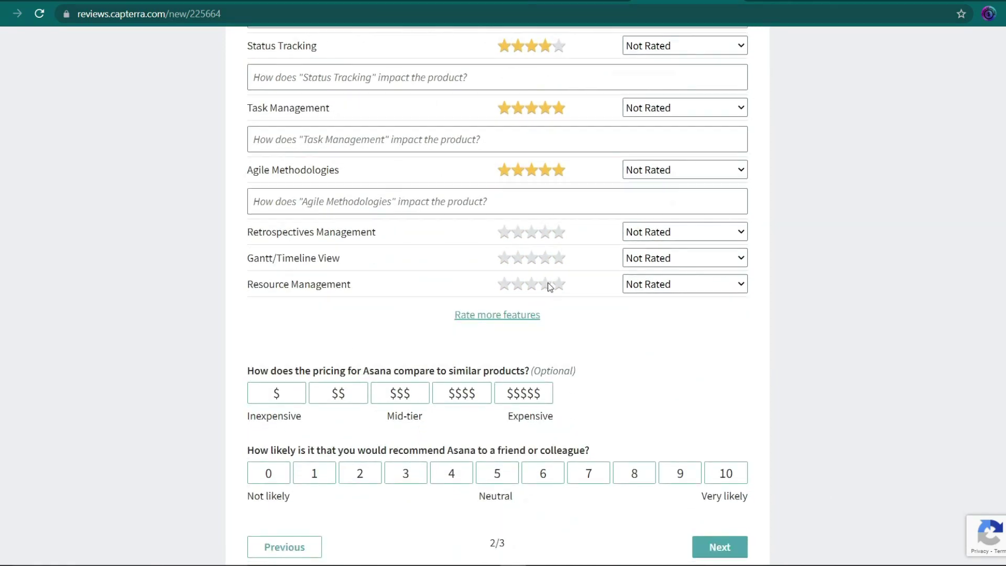
pyautogui.click(558, 257)
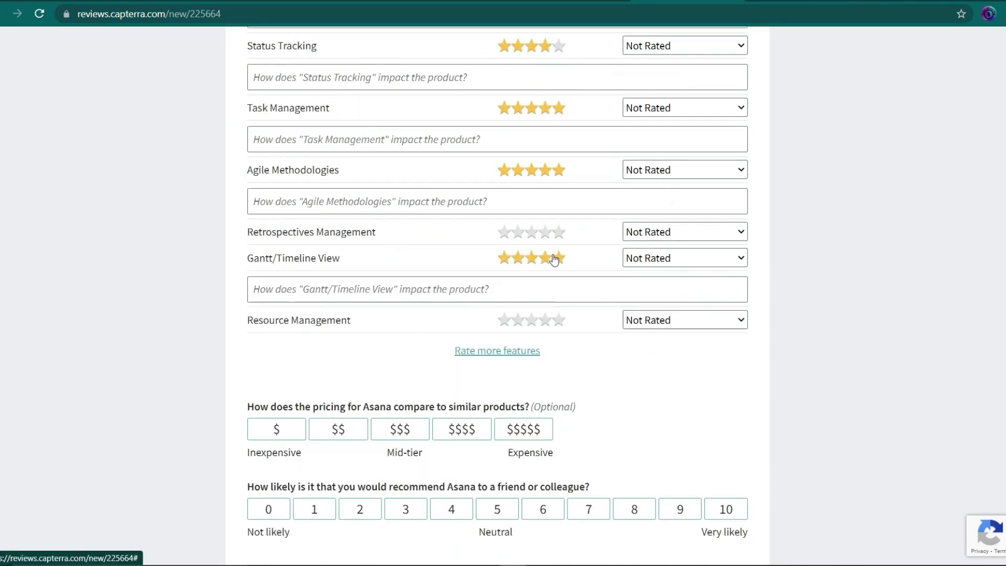
pyautogui.click(559, 320)
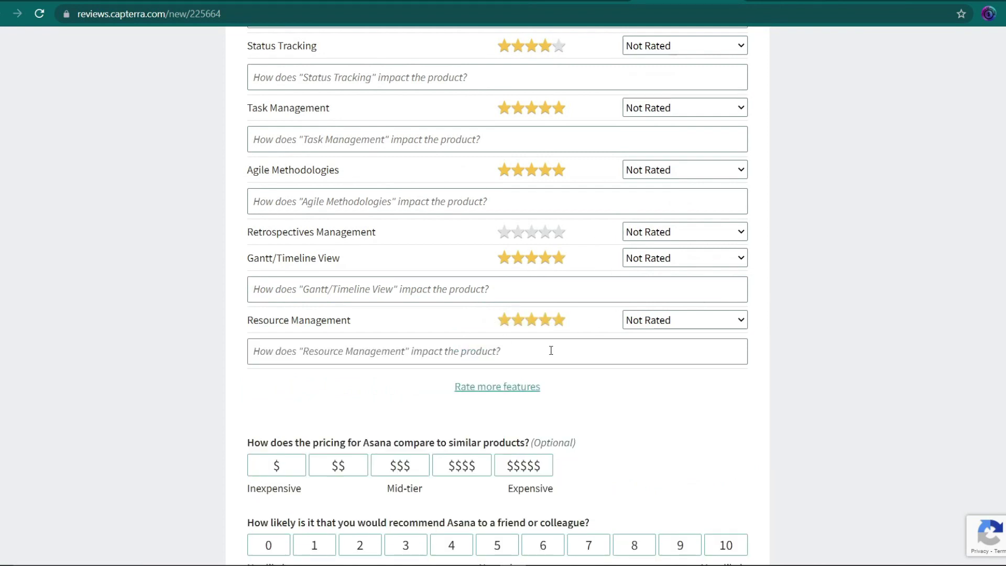
pyautogui.scroll(-1, 551, 350)
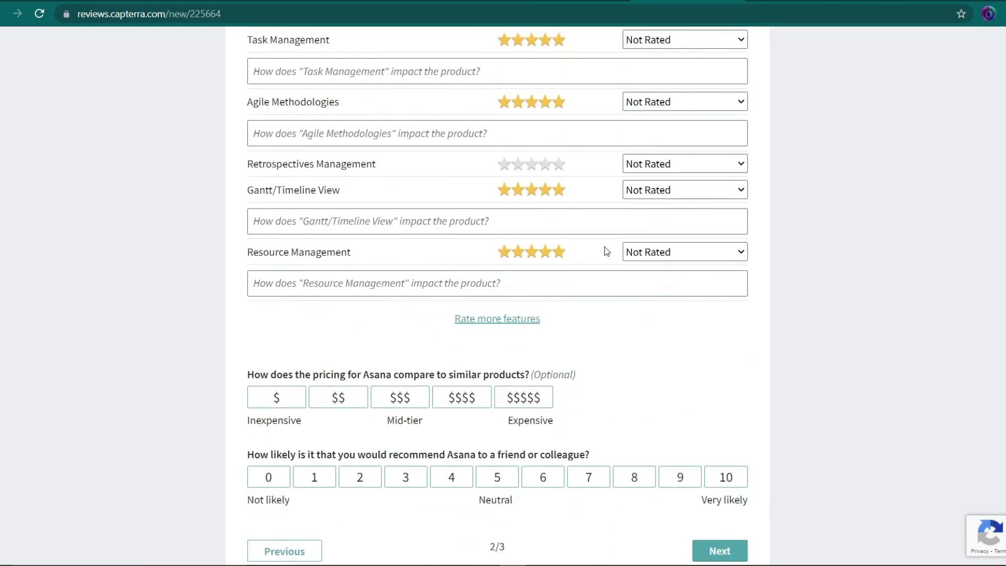
pyautogui.scroll(1, 600, 293)
pyautogui.scroll(1, 407, 301)
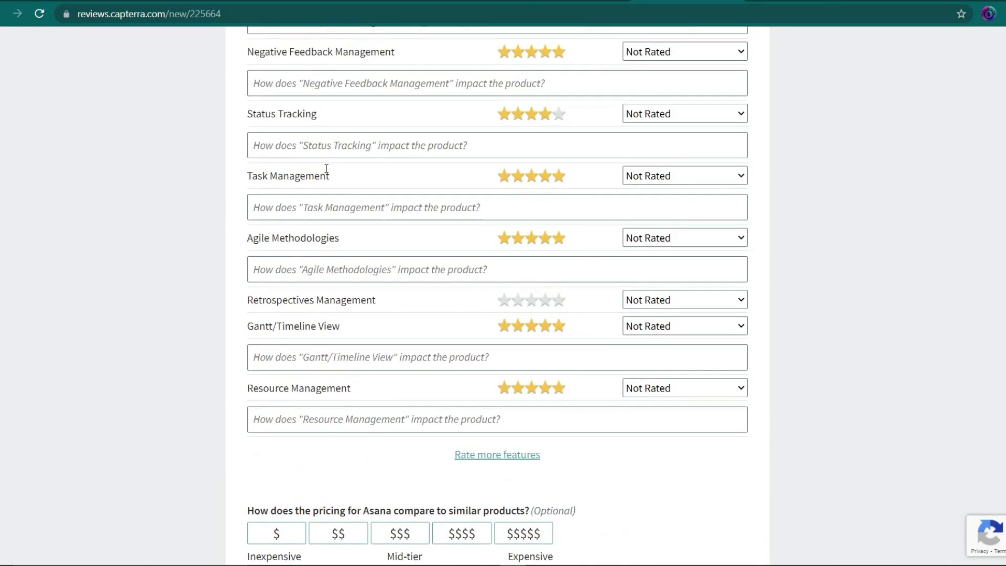
pyautogui.scroll(-2, 602, 419)
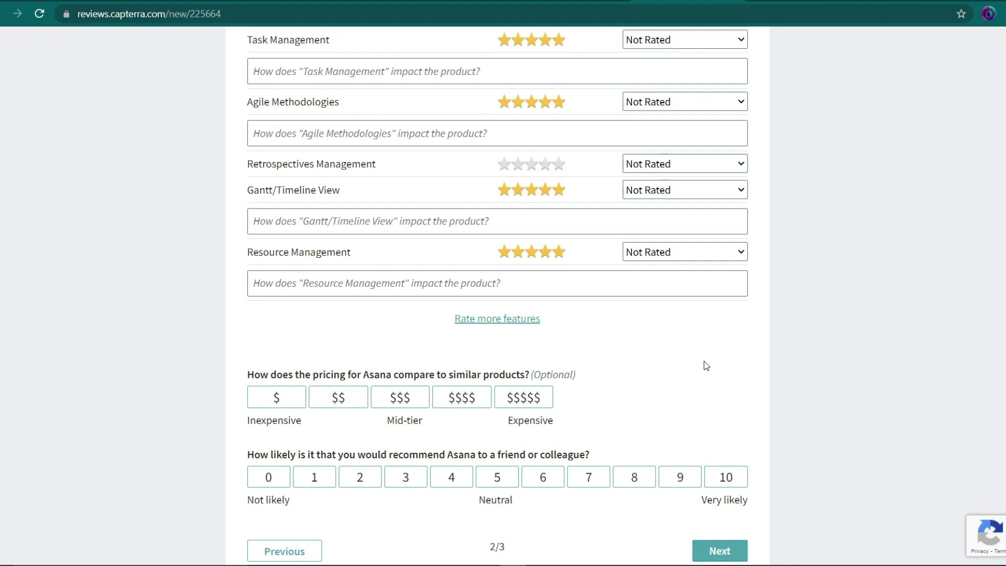
# Rate Asana's pricing as inexpensive ($) and give a recommendation score of 9.
pyautogui.click(387, 402)
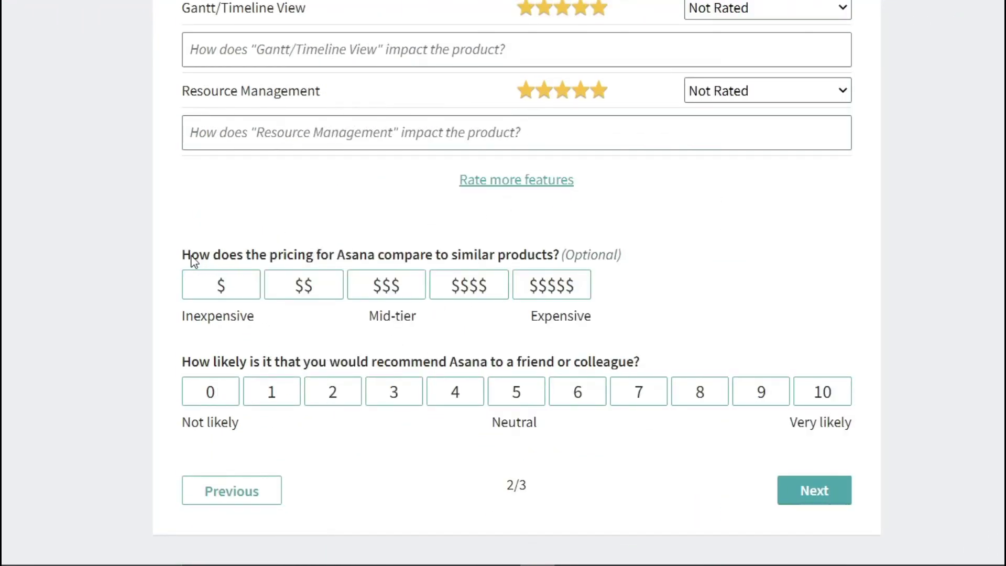
pyautogui.moveTo(192, 256); pyautogui.dragTo(547, 254)
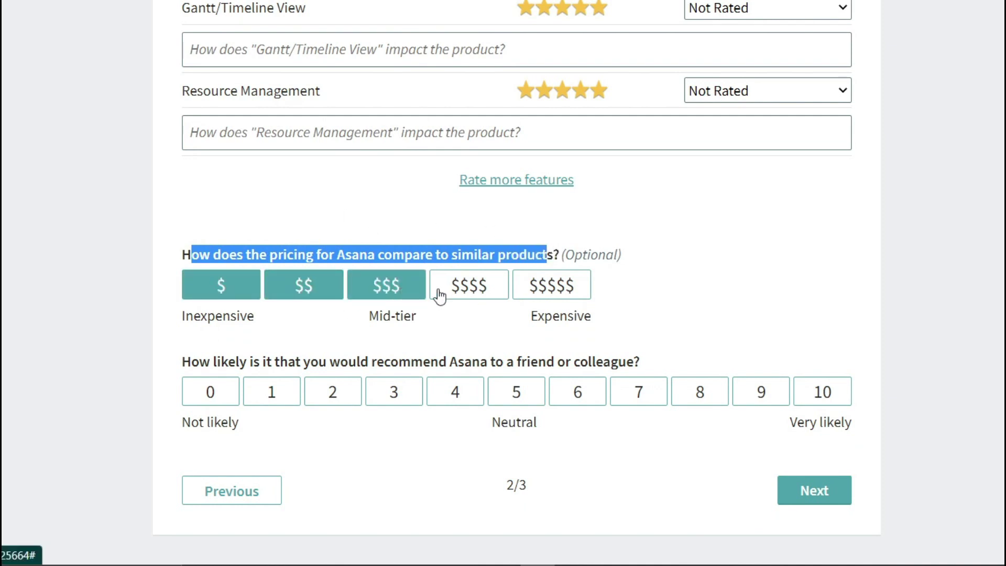
pyautogui.click(533, 267)
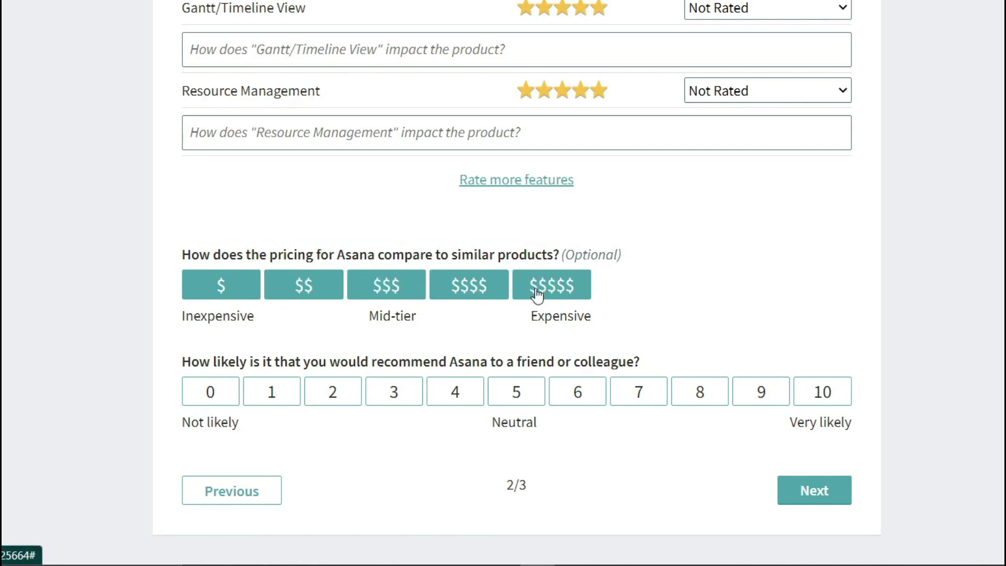
pyautogui.click(220, 288)
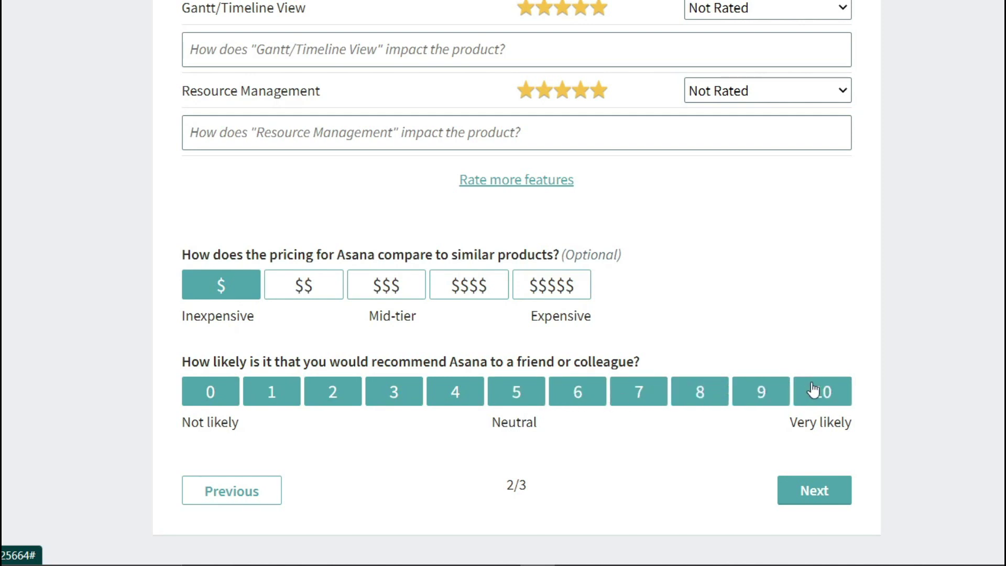
pyautogui.click(743, 390)
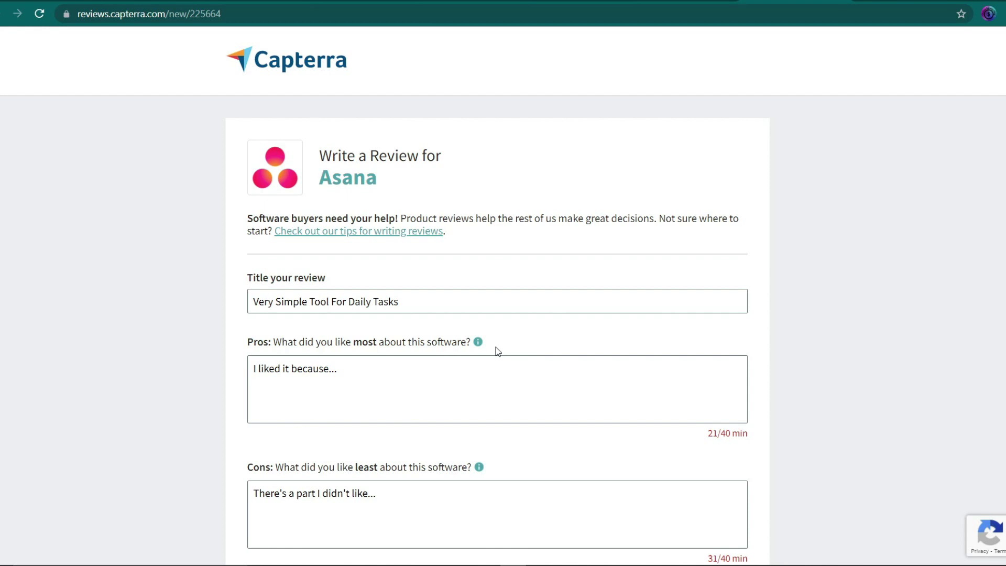
# Highlight the review title field on the written-review page.
pyautogui.click(433, 305)
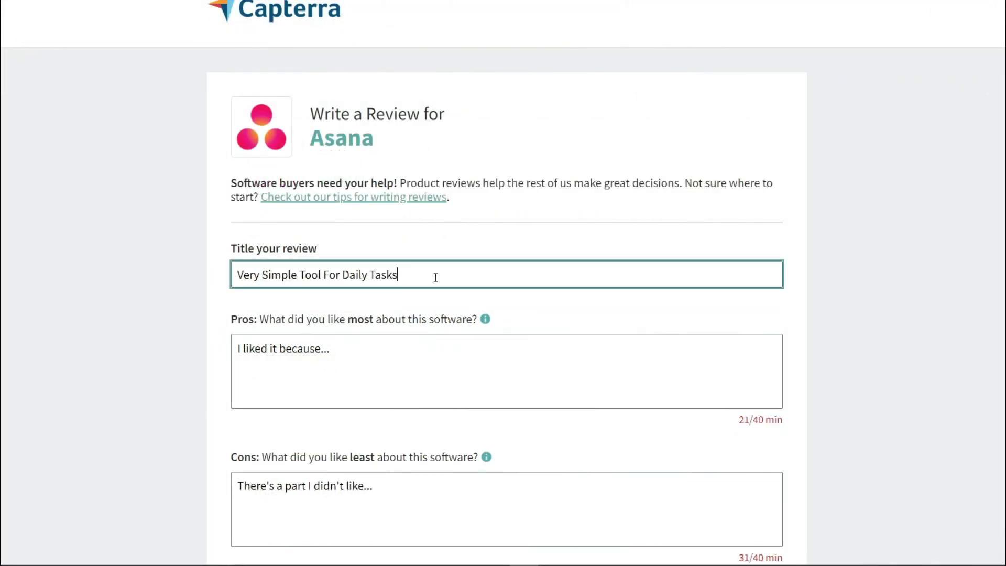
pyautogui.moveTo(435, 277); pyautogui.dragTo(230, 286)
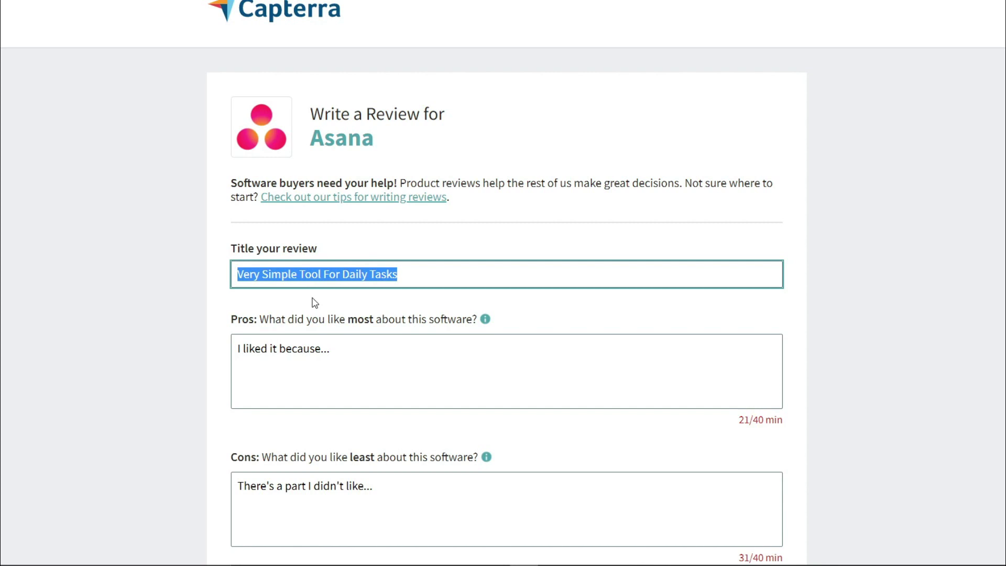
pyautogui.click(857, 298)
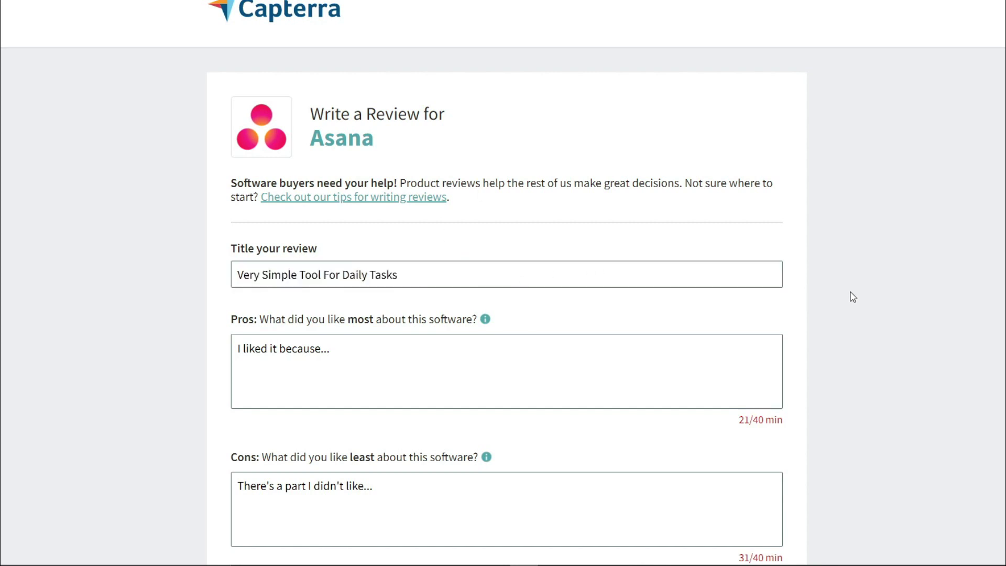
# Highlight the Pros and Cons labels and their question text.
pyautogui.scroll(-1, 803, 297)
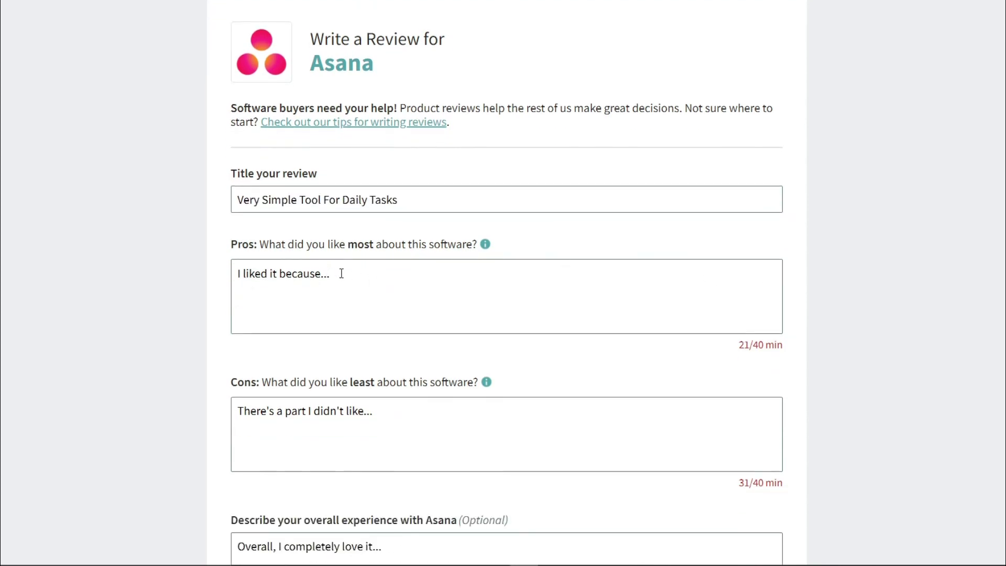
pyautogui.scroll(-1, 341, 273)
pyautogui.moveTo(231, 170); pyautogui.dragTo(257, 170)
pyautogui.moveTo(237, 312); pyautogui.dragTo(270, 300)
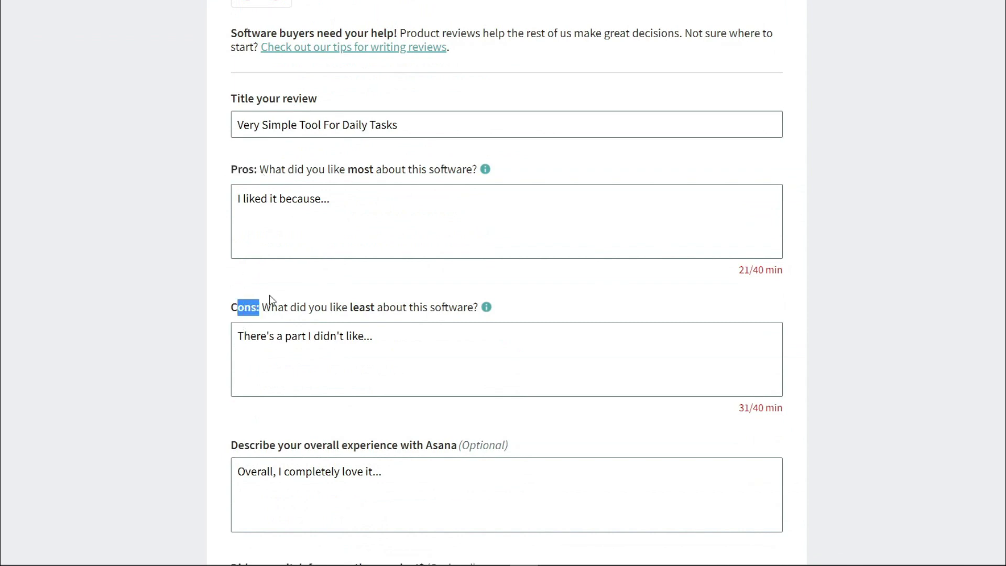
pyautogui.moveTo(261, 172); pyautogui.dragTo(467, 173)
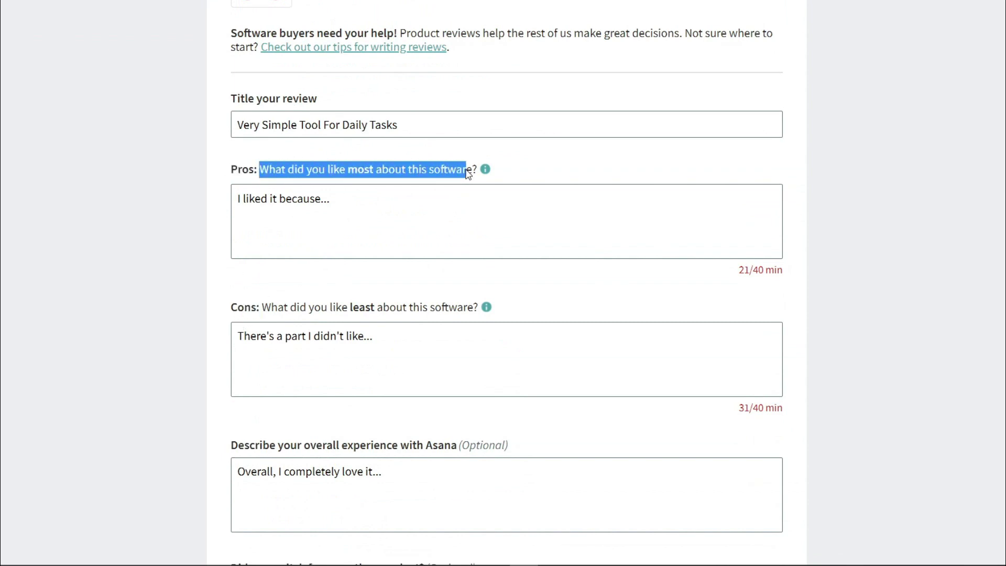
pyautogui.moveTo(261, 310); pyautogui.dragTo(471, 313)
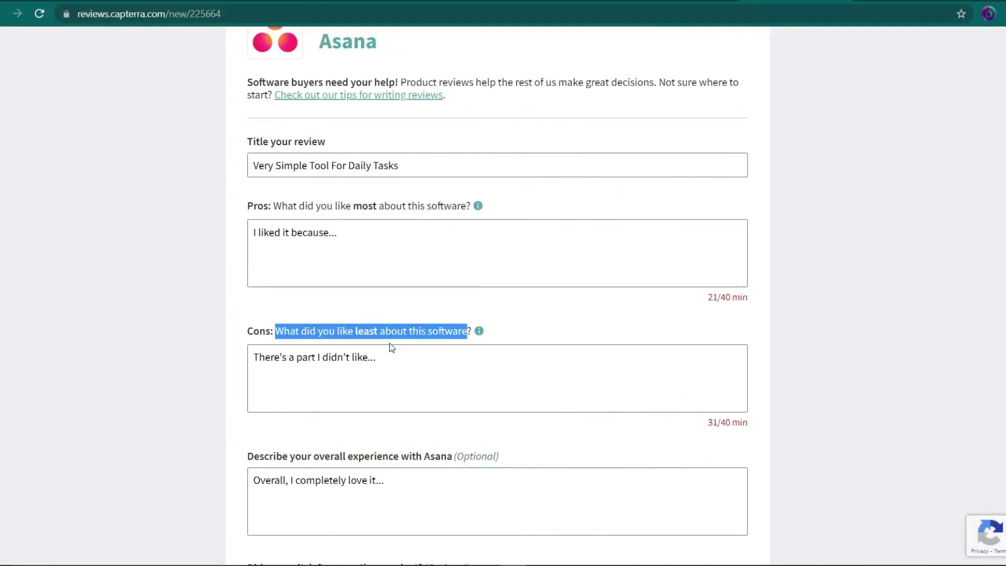
pyautogui.click(884, 360)
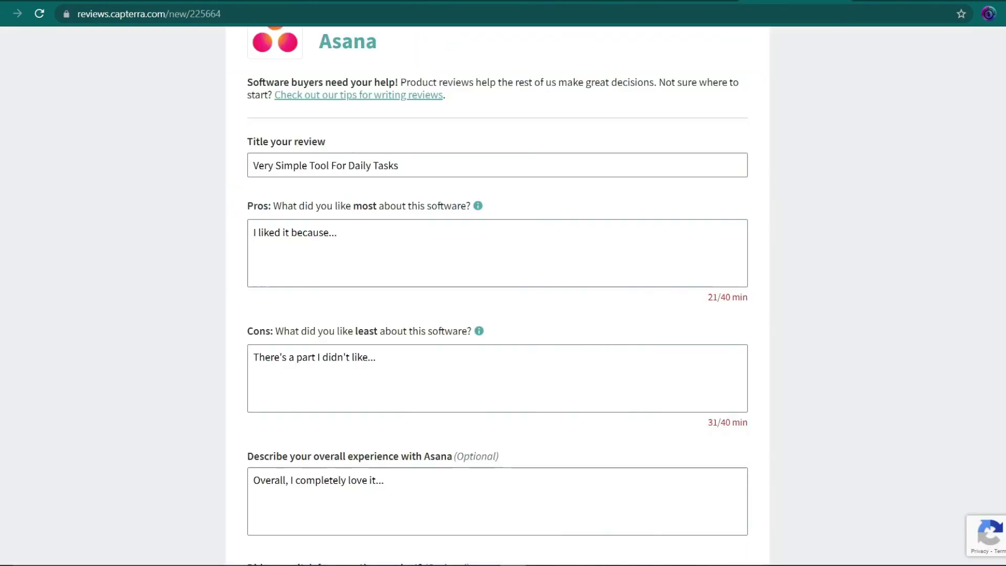
# Answer Yes to 'Did you switch from another product?' and go back to the Asana Reviews tab.
pyautogui.scroll(-5, 507, 366)
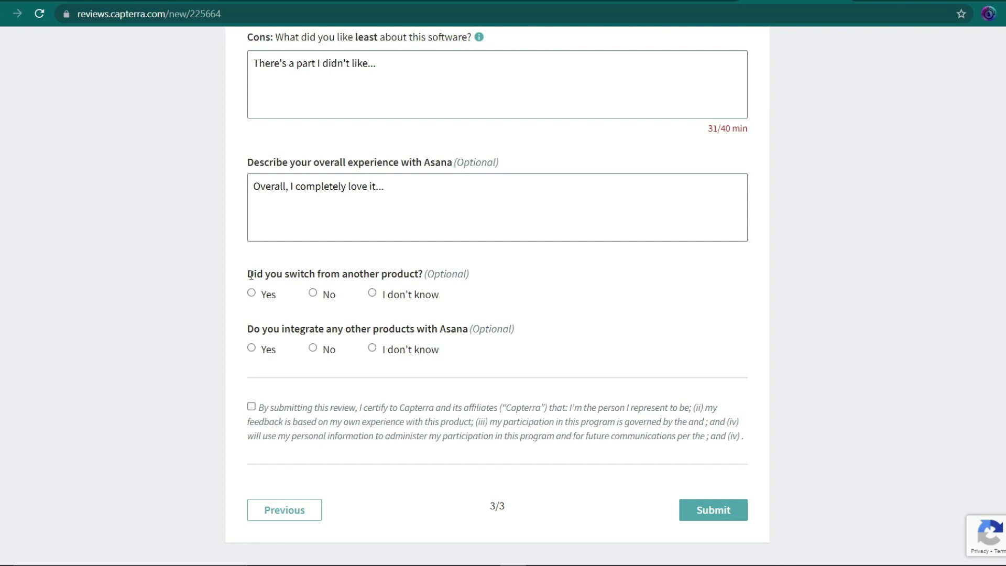
pyautogui.moveTo(251, 275); pyautogui.dragTo(419, 273)
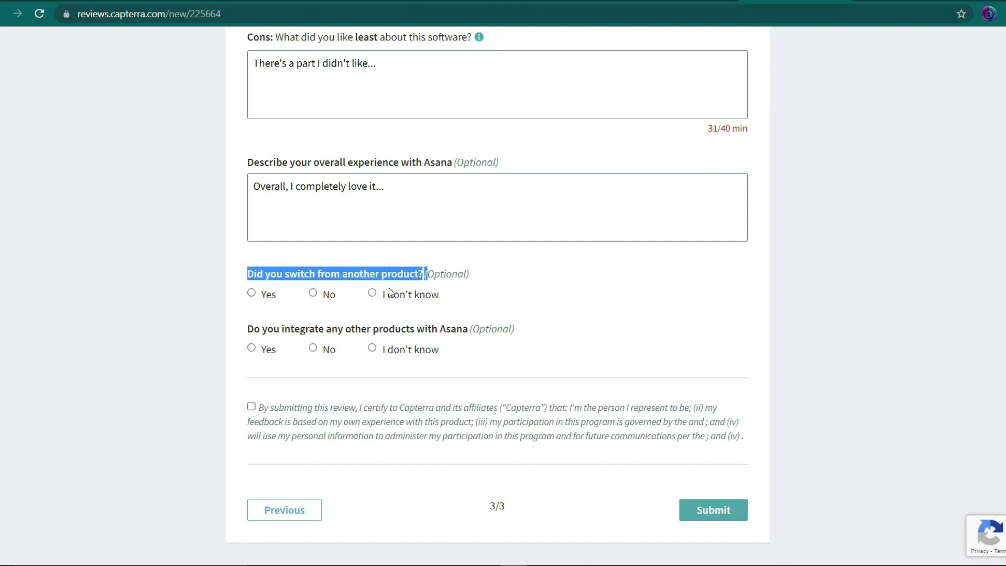
pyautogui.click(497, 277)
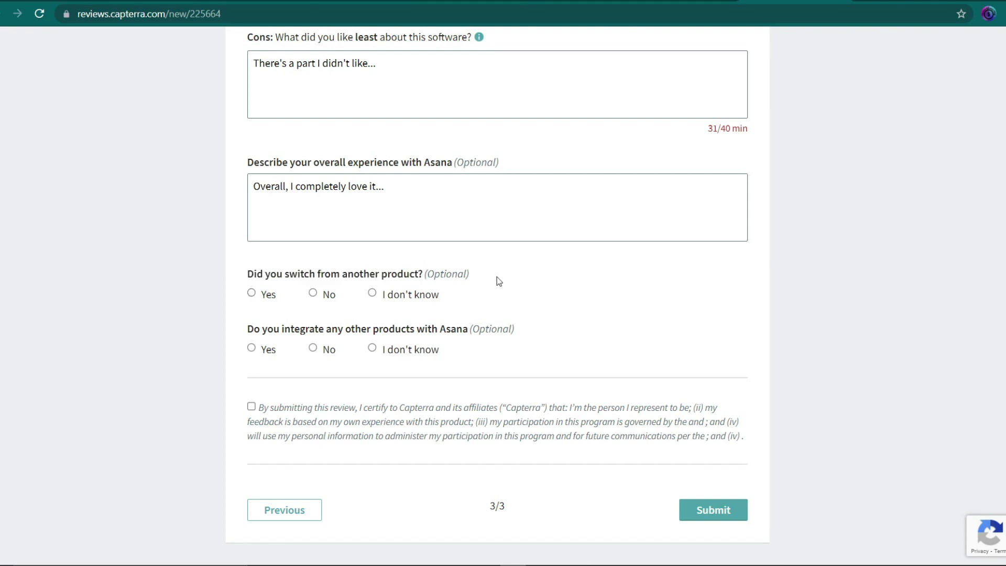
pyautogui.click(252, 295)
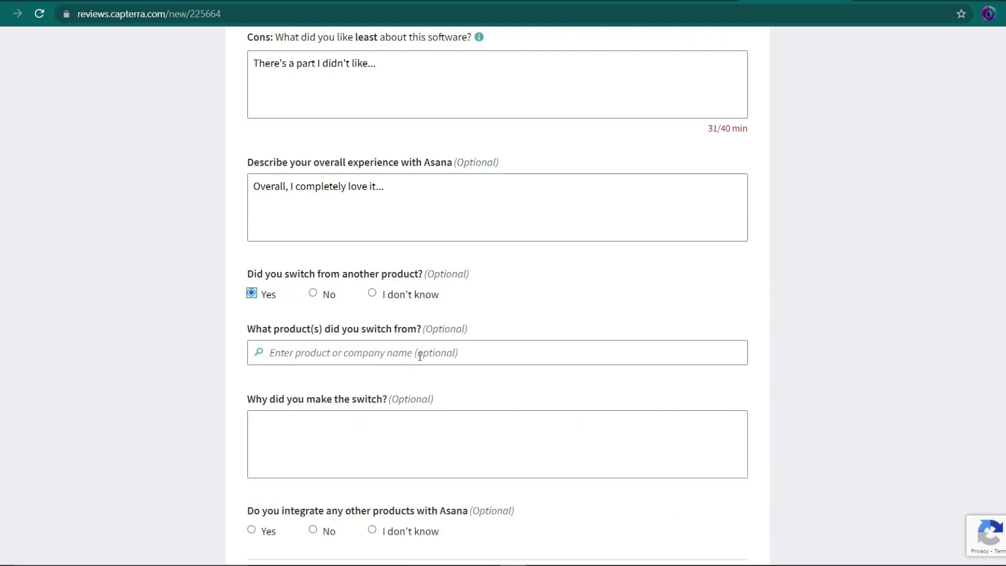
pyautogui.click(455, 1)
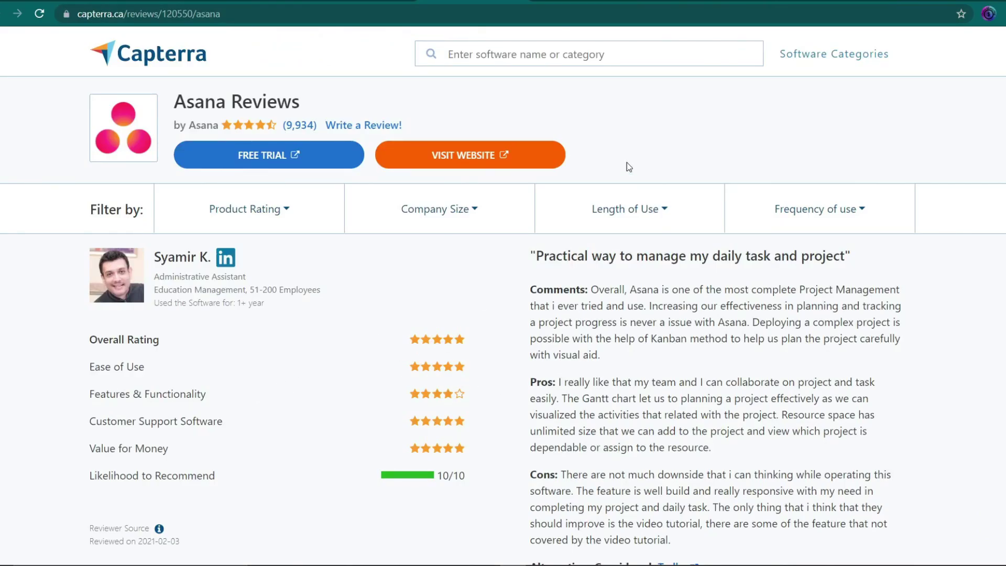
# Enter WRIKE as the product switched from and select the 'Wrike by Wrike' suggestion.
pyautogui.click(776, 1)
pyautogui.click(353, 356)
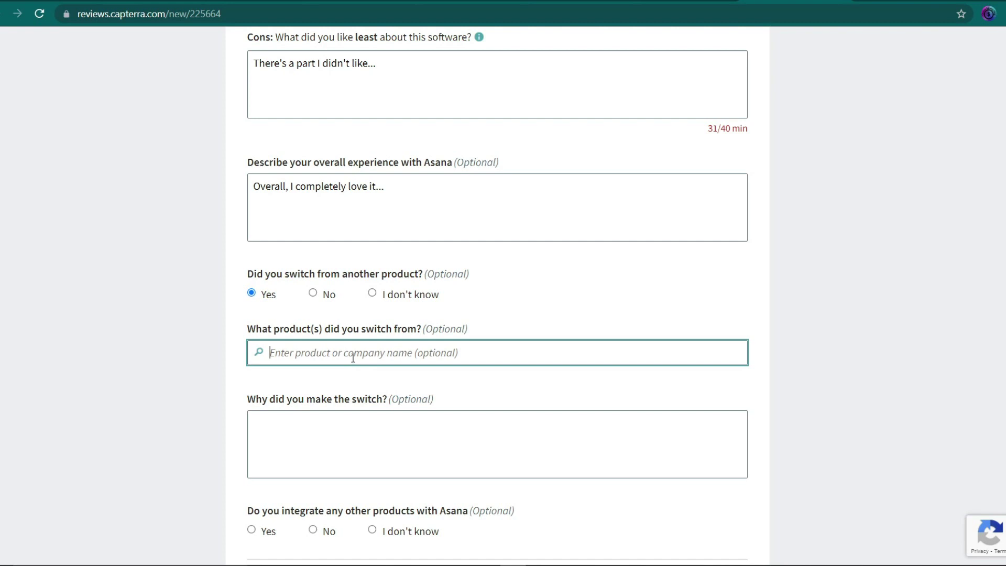
pyautogui.write('WRIKE')
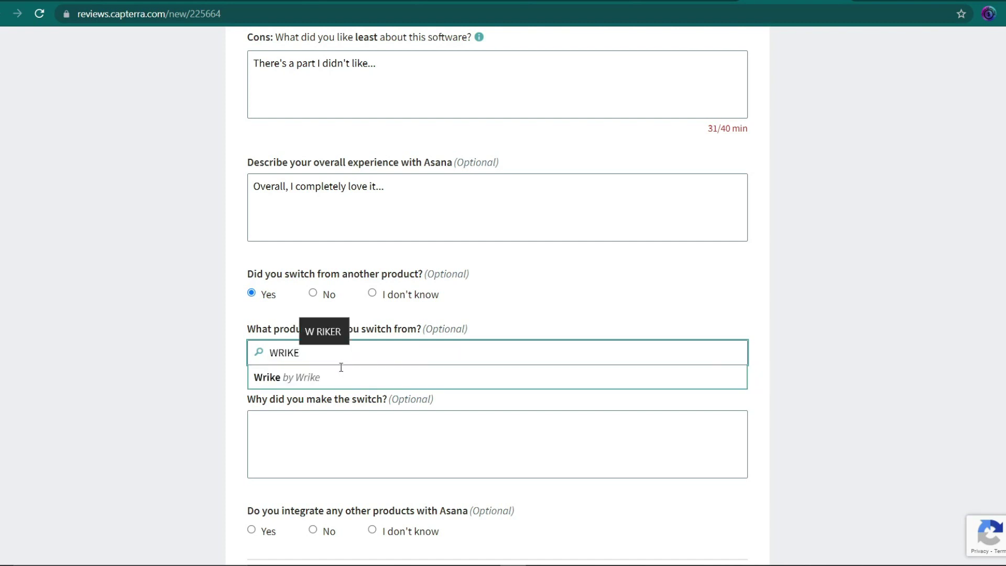
pyautogui.click(303, 382)
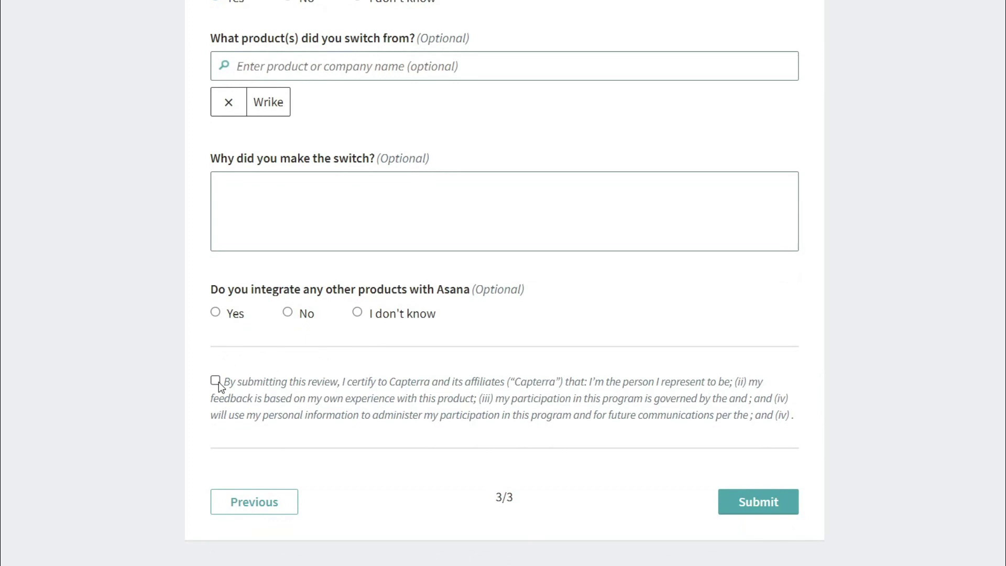
pyautogui.moveTo(222, 382); pyautogui.dragTo(752, 384)
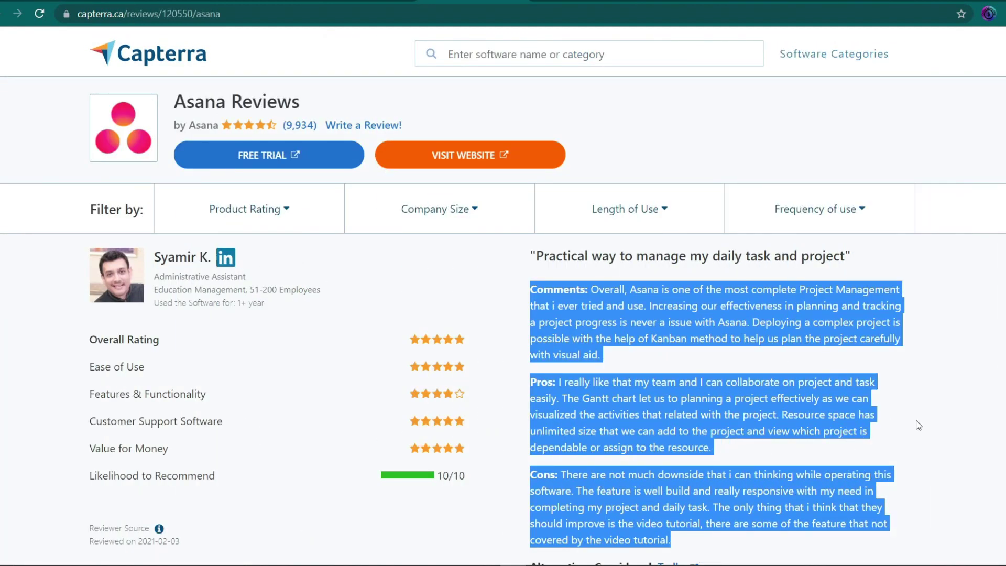
# Clear the old highlight and highlight the sample review's rating categories.
pyautogui.click(918, 425)
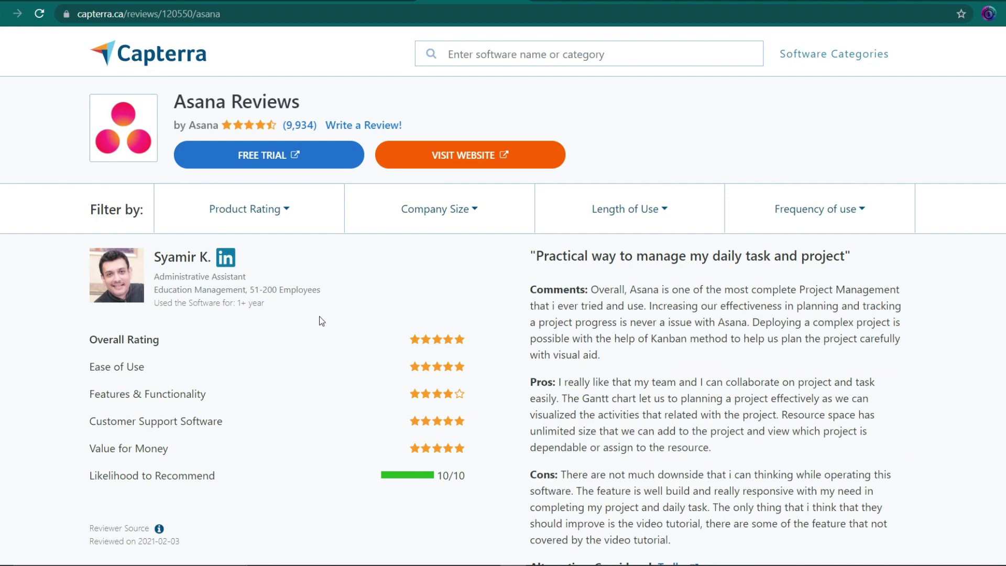
pyautogui.moveTo(92, 369); pyautogui.dragTo(283, 413)
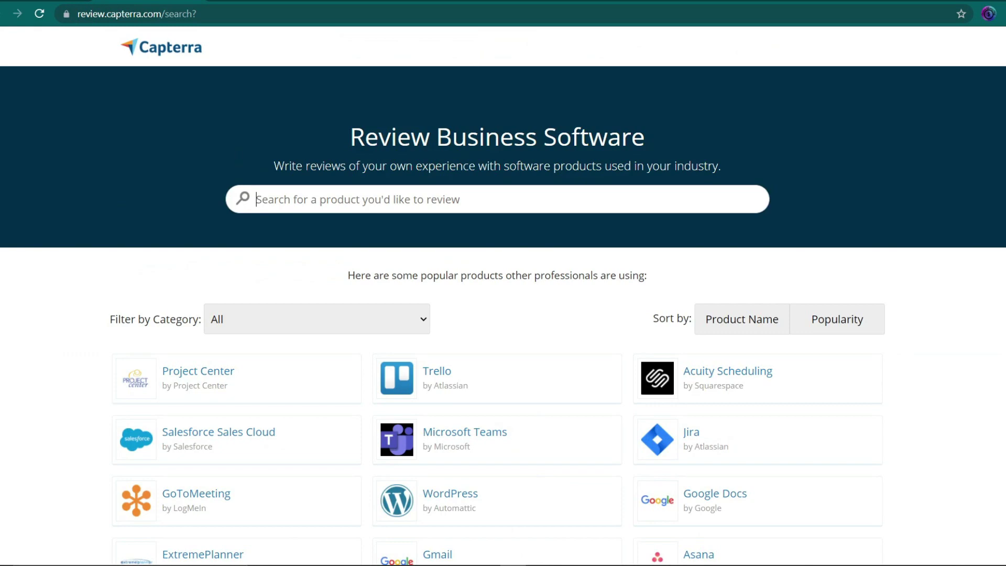
# Scroll down the Review Business Software page's grid of popular products to review.
pyautogui.scroll(-3, 489, 382)
pyautogui.scroll(-10, 500, 399)
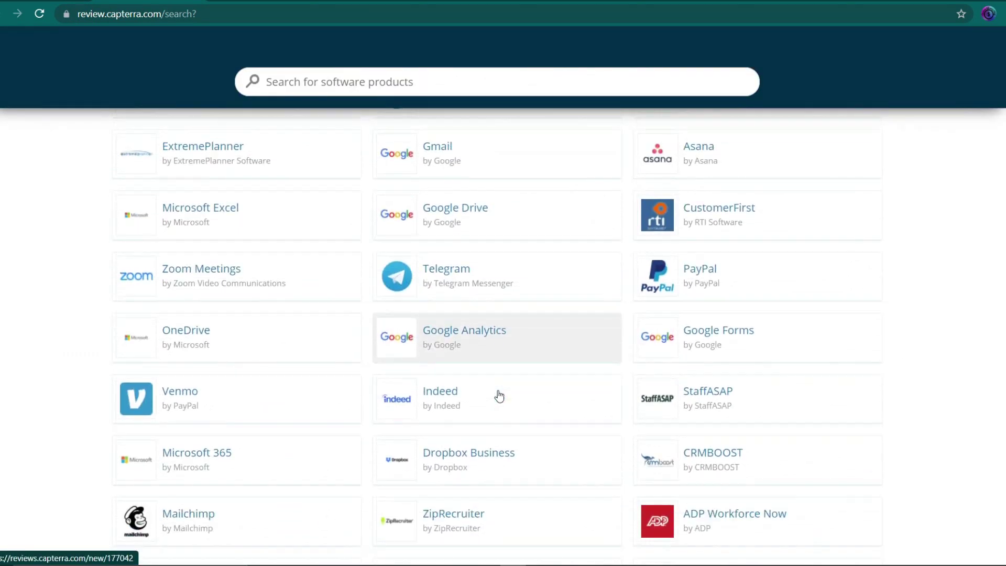